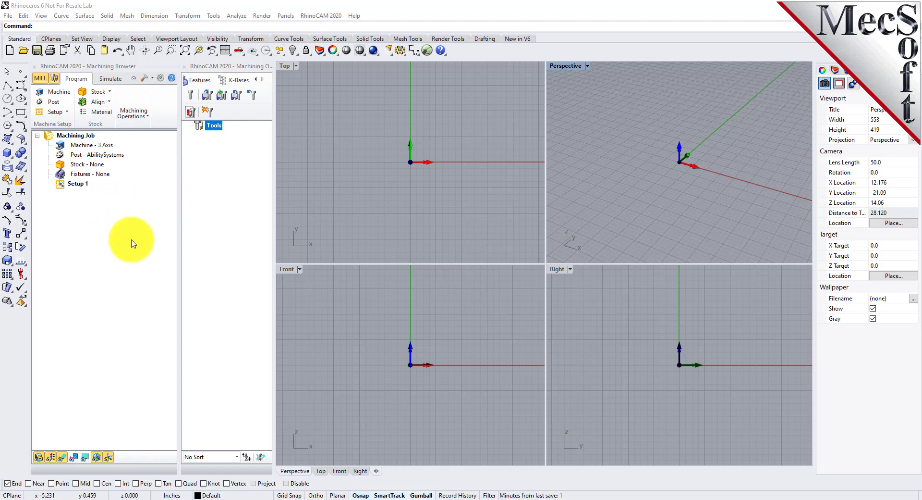
Close the RhinoCAM Machining Operations and Machining Browser panels
left_click(183, 66)
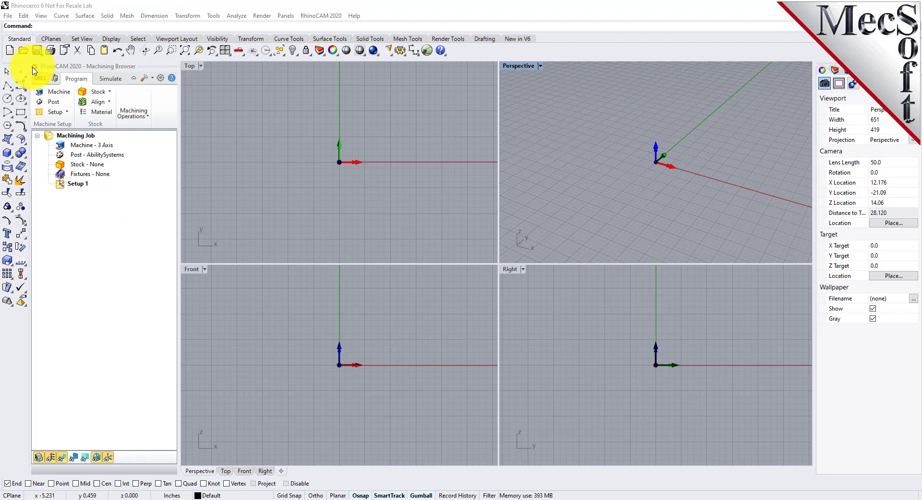
left_click(34, 66)
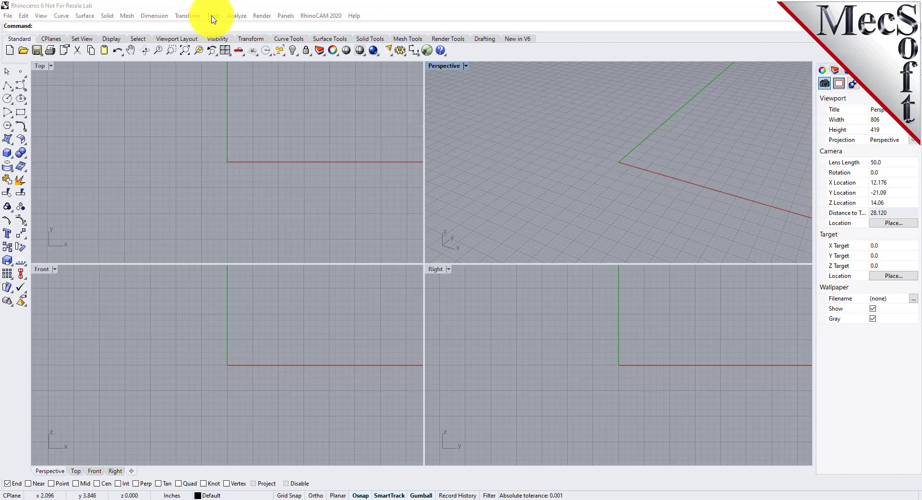
Launch the RhinoCAM NEST module and expand Select Sheet(s), Select Part(s), Nesting Parameters and Preview Nest
left_click(342, 17)
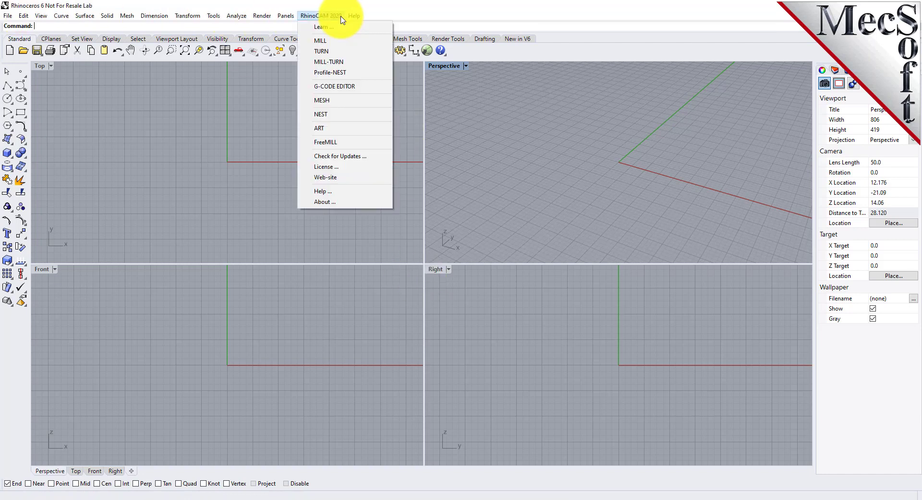
left_click(338, 115)
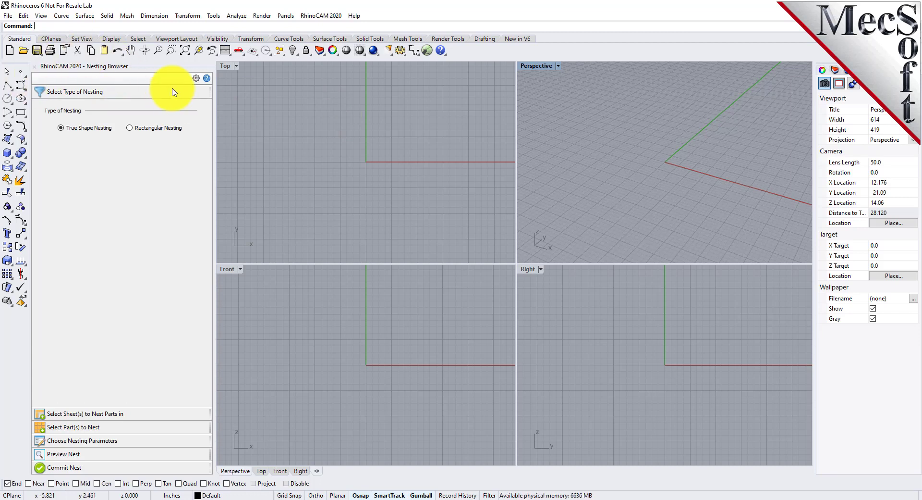
left_click(103, 416)
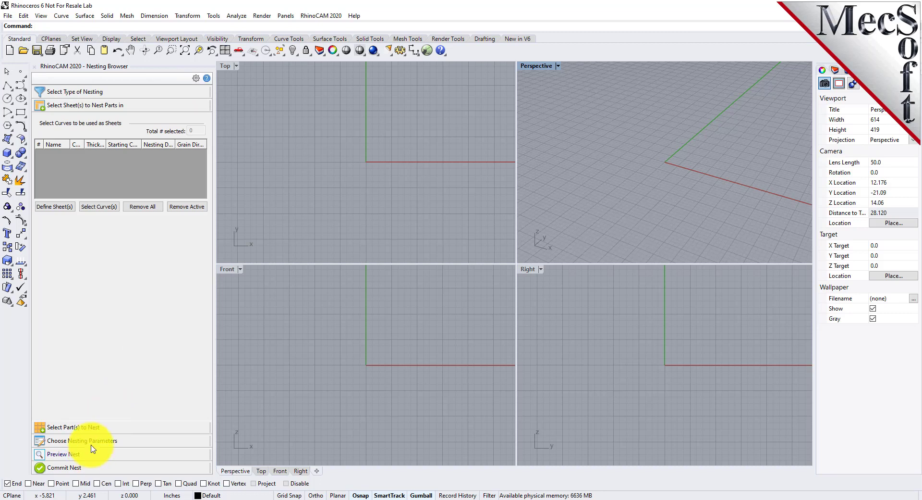
left_click(92, 427)
left_click(93, 440)
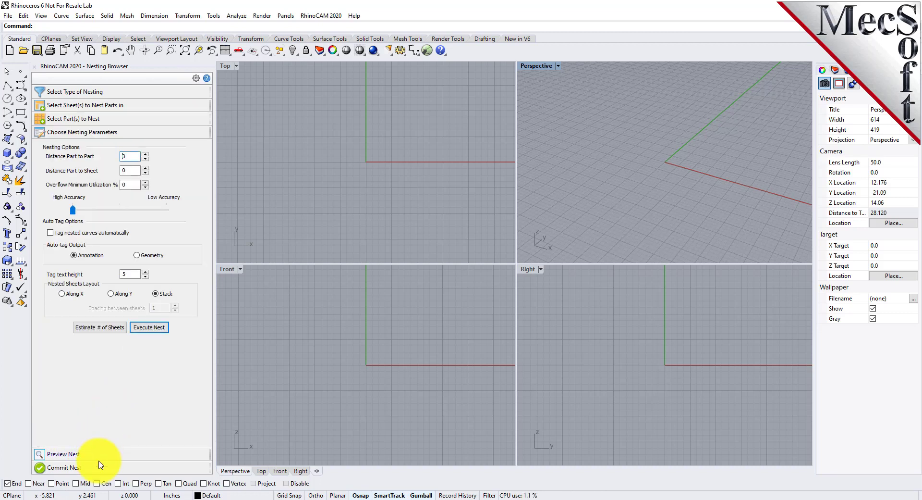
left_click(100, 454)
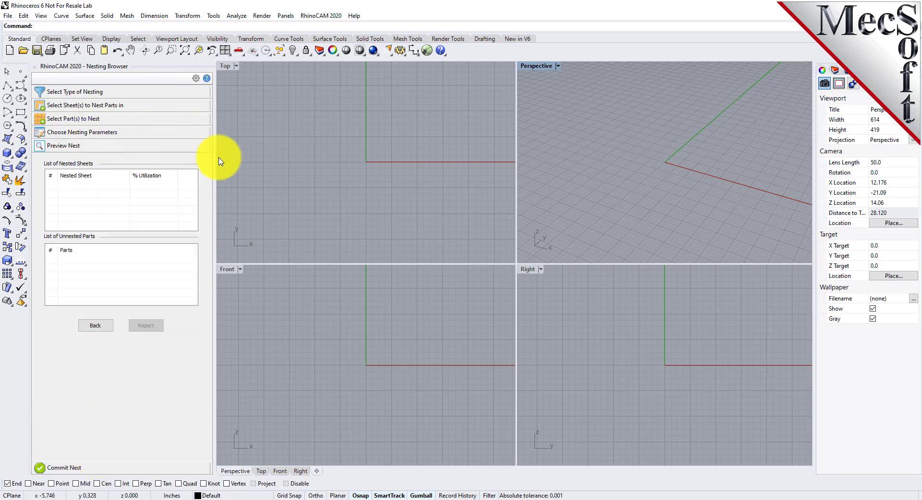
mouse_move(215, 159)
left_mouse_down()
mouse_move(240, 161)
mouse_move(221, 162)
left_mouse_up()
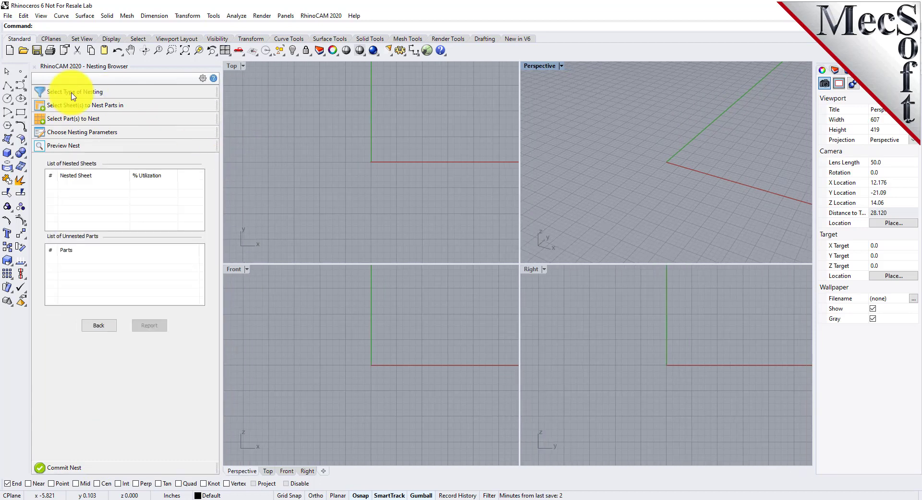
Open TrueShapeNESTQuickStartTutorial from the QuickStart folder without saving the untitled model
left_click(136, 106)
left_click(119, 96)
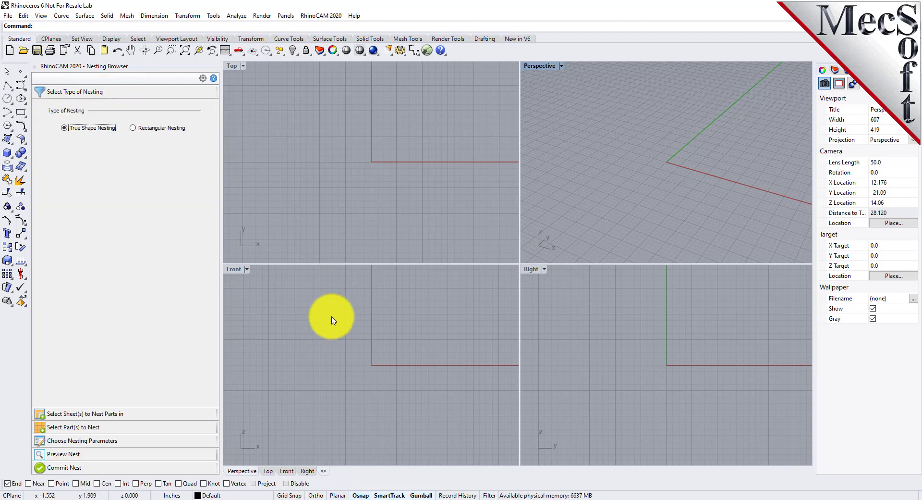
left_click(24, 52)
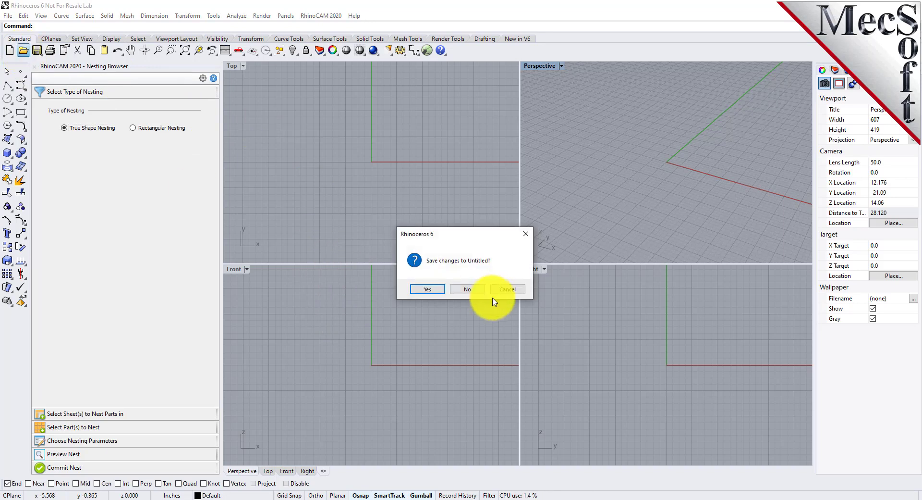
left_click(467, 289)
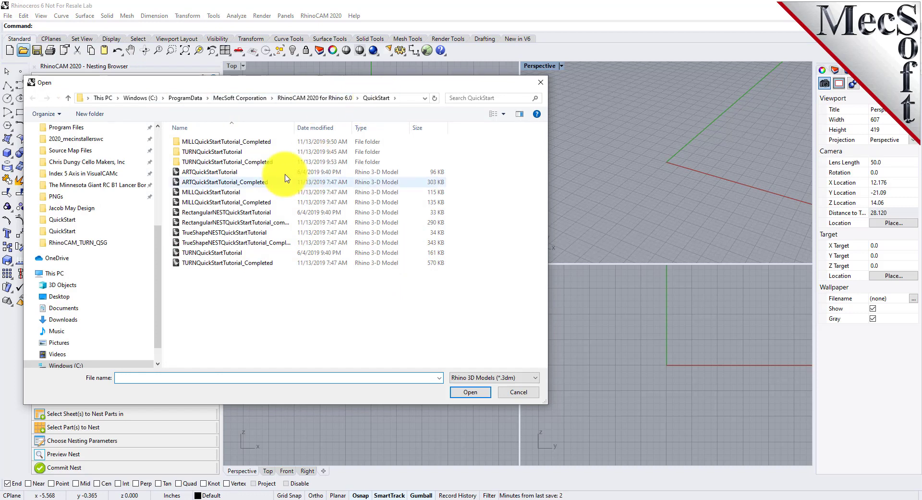
left_click(195, 234)
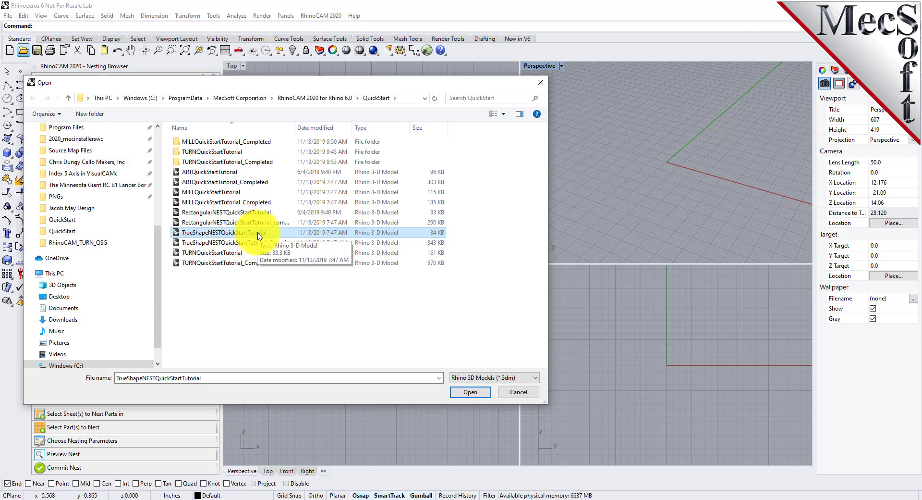
left_click(471, 393)
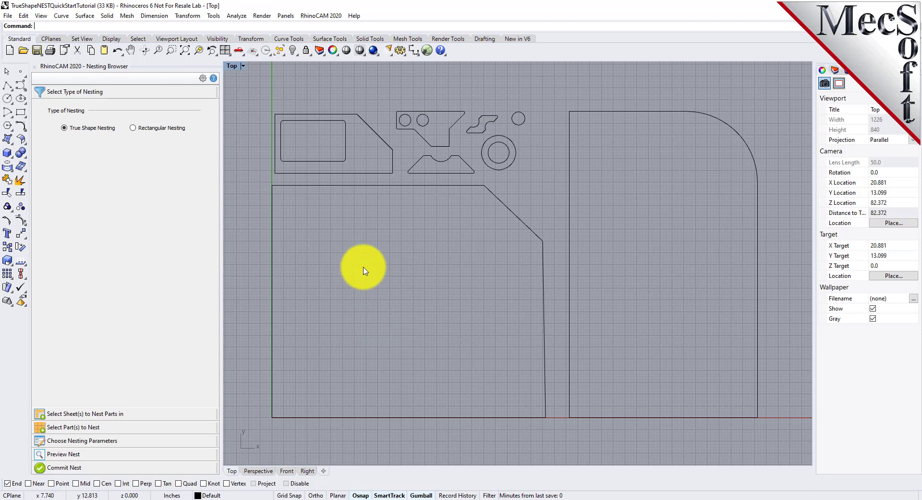
left_click(417, 186)
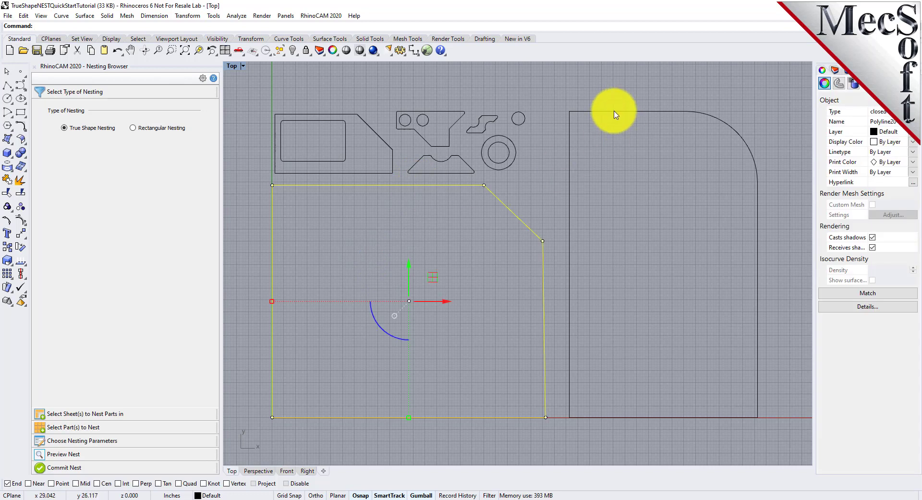
left_click(615, 111)
left_click(624, 175)
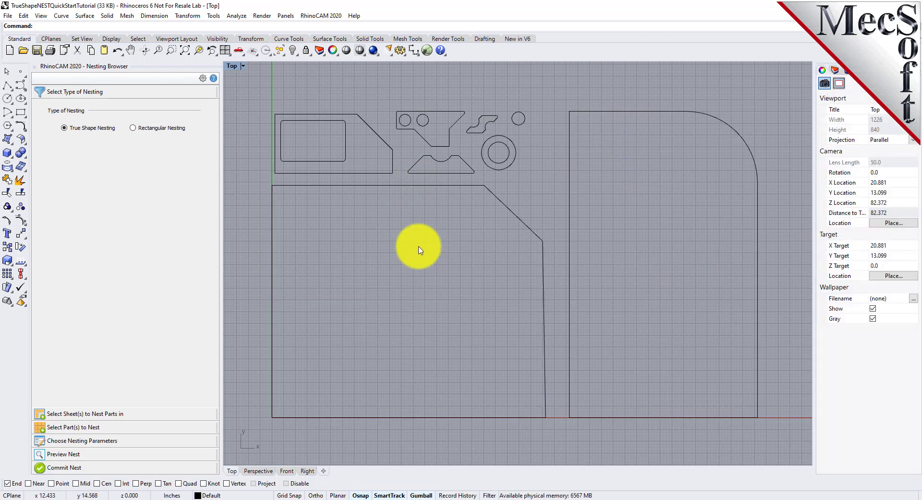
left_click(430, 146)
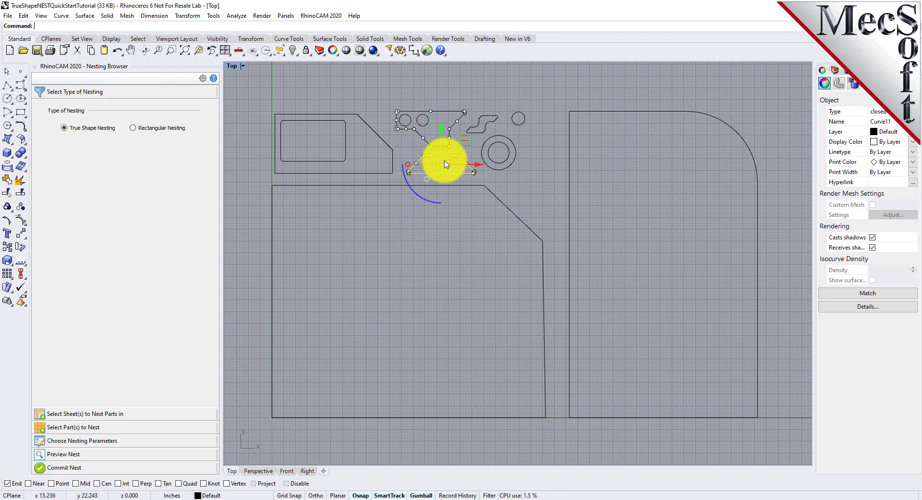
left_click(459, 230)
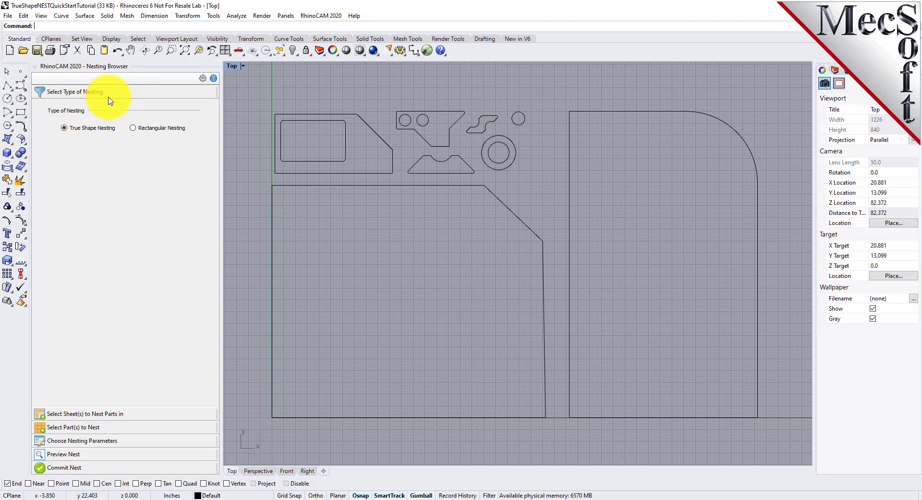
left_click(66, 130)
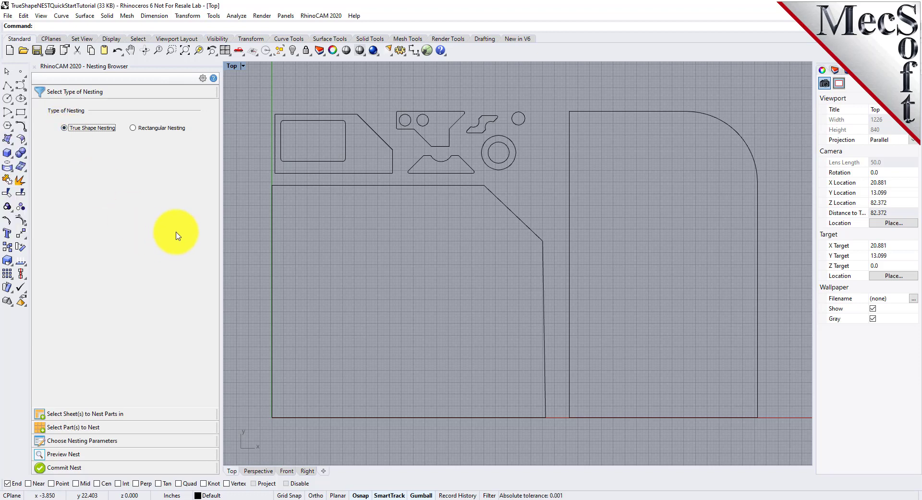
left_click(213, 79)
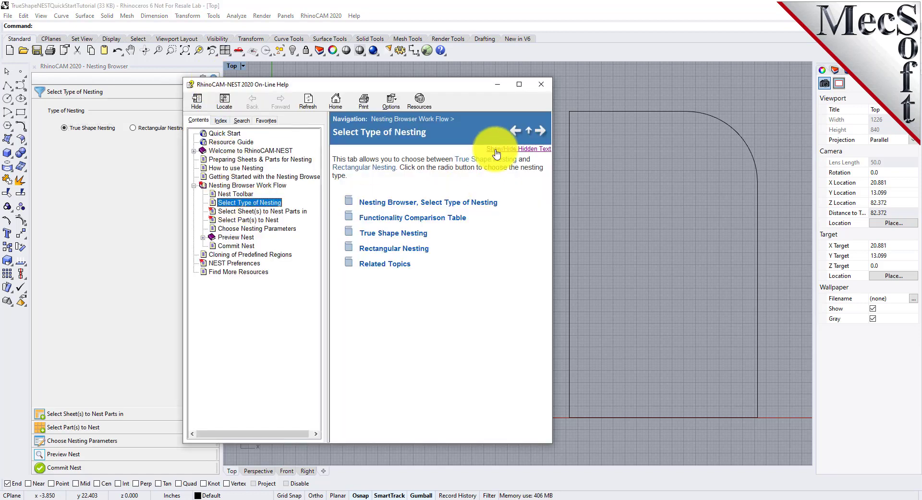
left_click(499, 149)
scroll(434, 231, "down", 5)
scroll(434, 230, "down", 10)
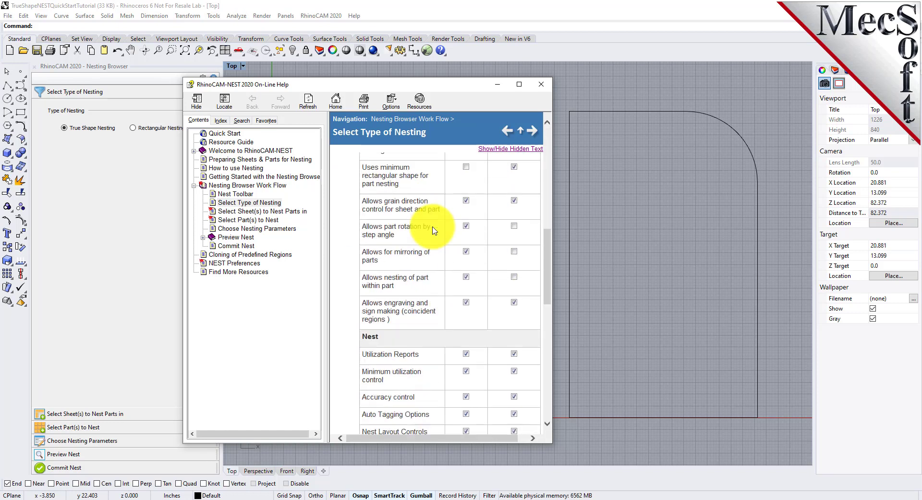
scroll(434, 230, "up", 15)
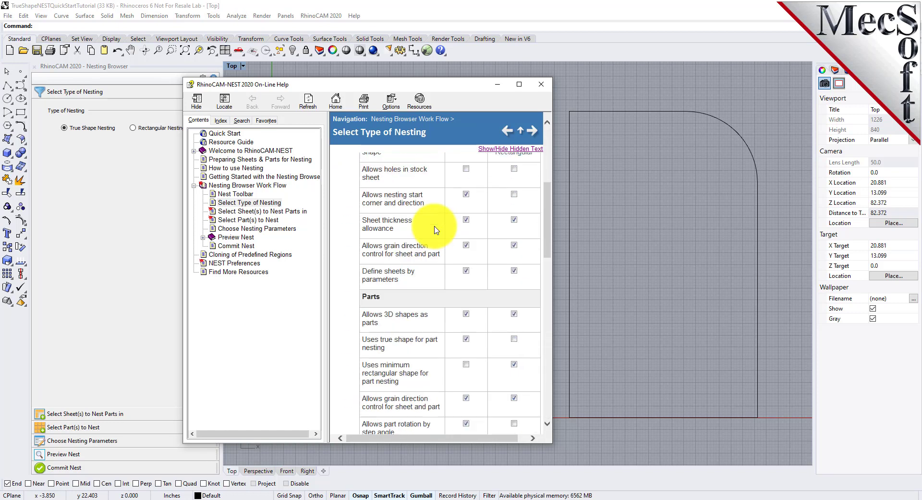
left_click(543, 86)
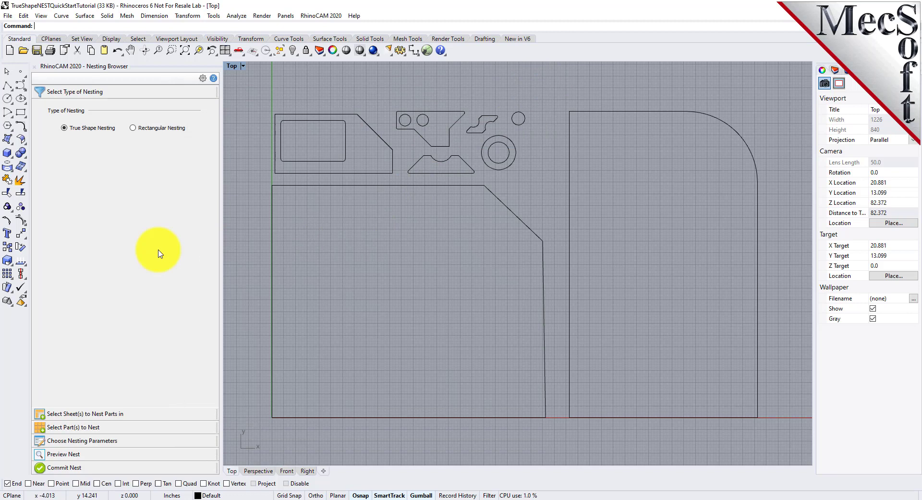
Pick the angled and rounded outlines as the two stock sheets
left_click(94, 416)
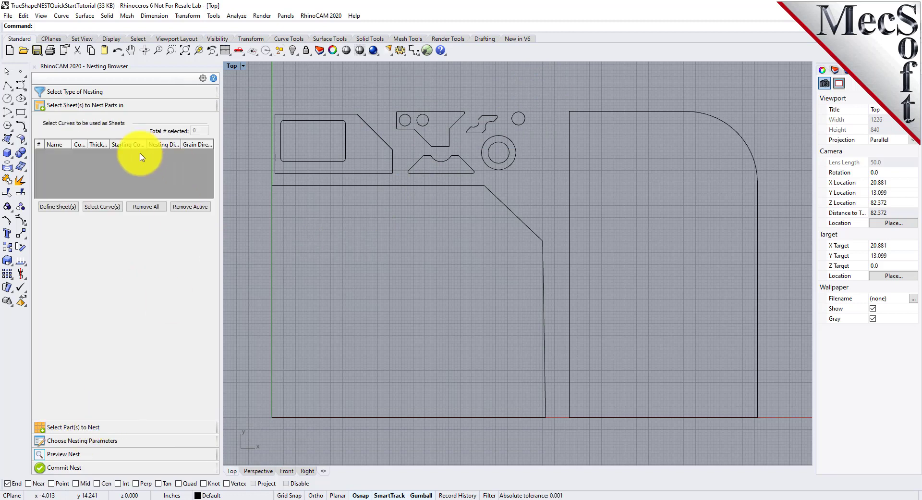
left_click(103, 208)
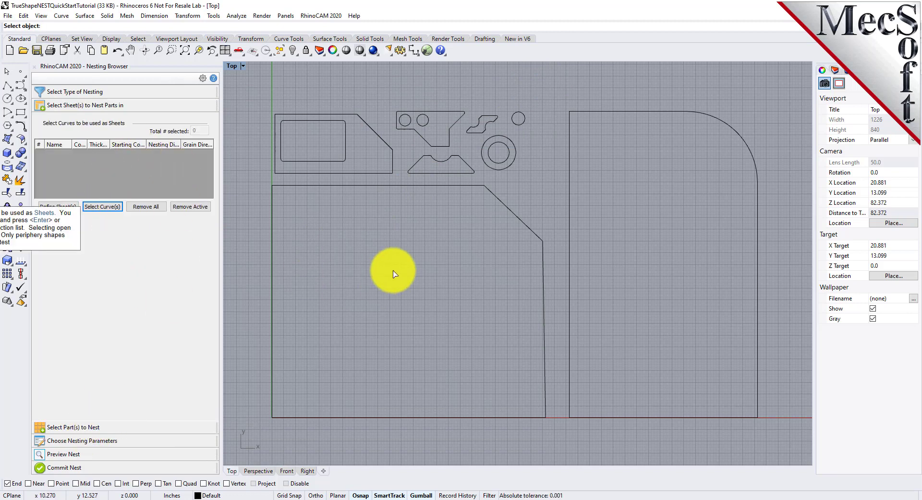
left_click(425, 188)
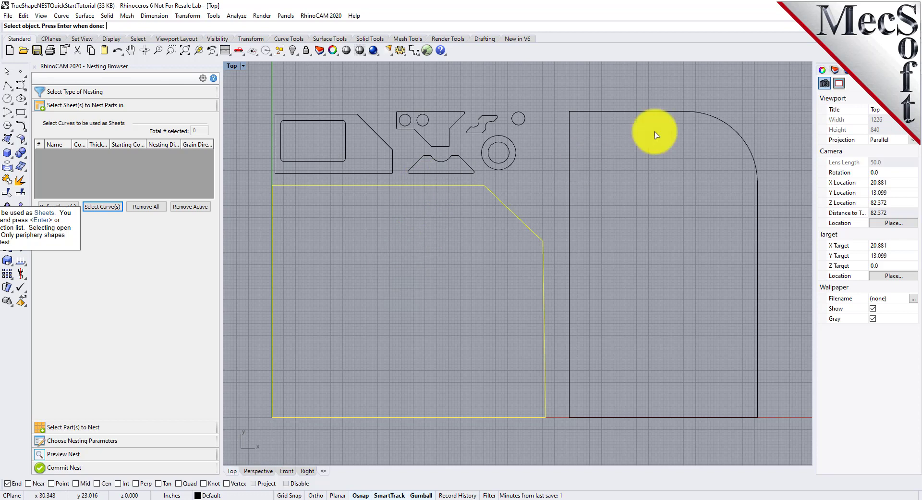
left_click(629, 112)
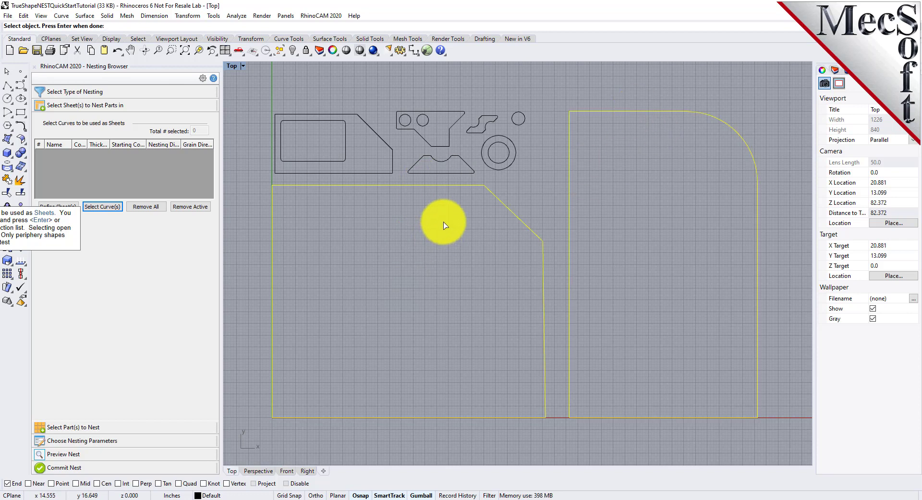
key("Return")
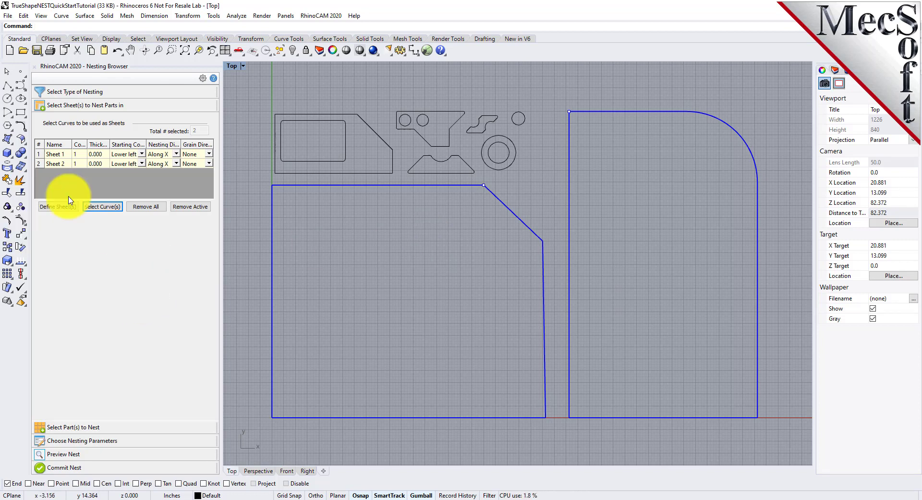
Set the count of both Sheet 1 and Sheet 2 to 2
left_click(55, 154)
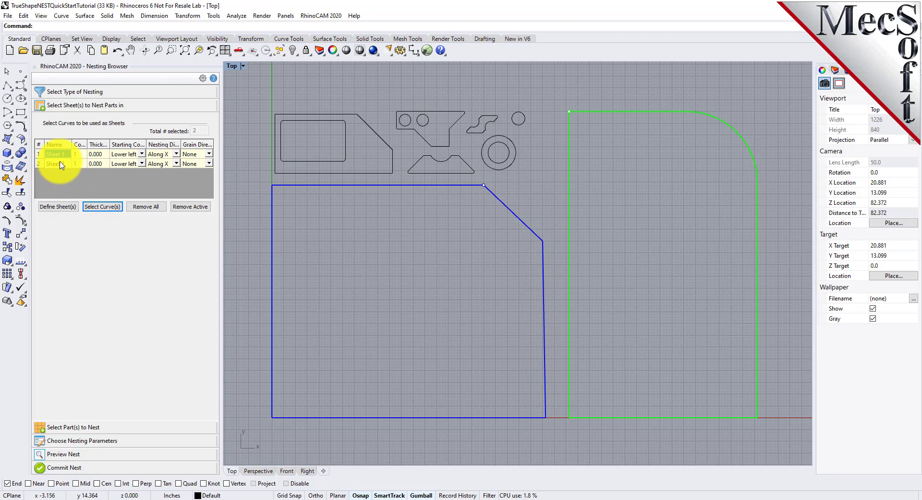
left_click(56, 164)
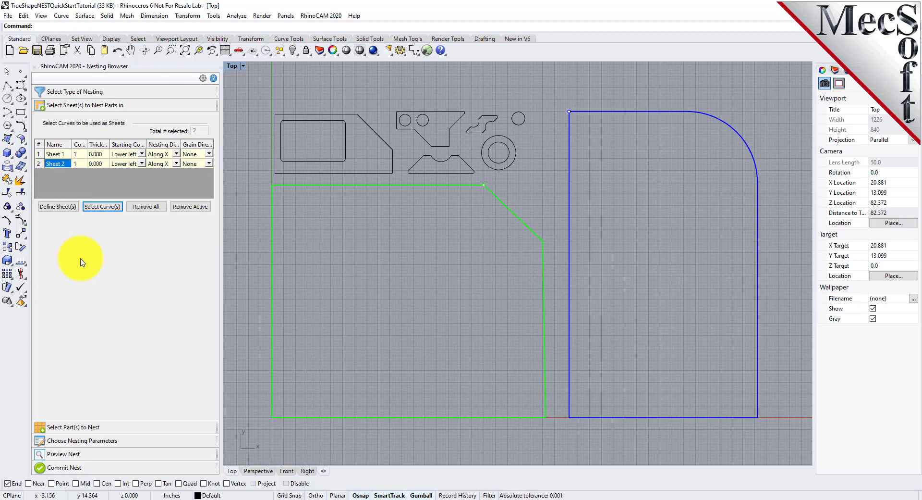
left_click(77, 154)
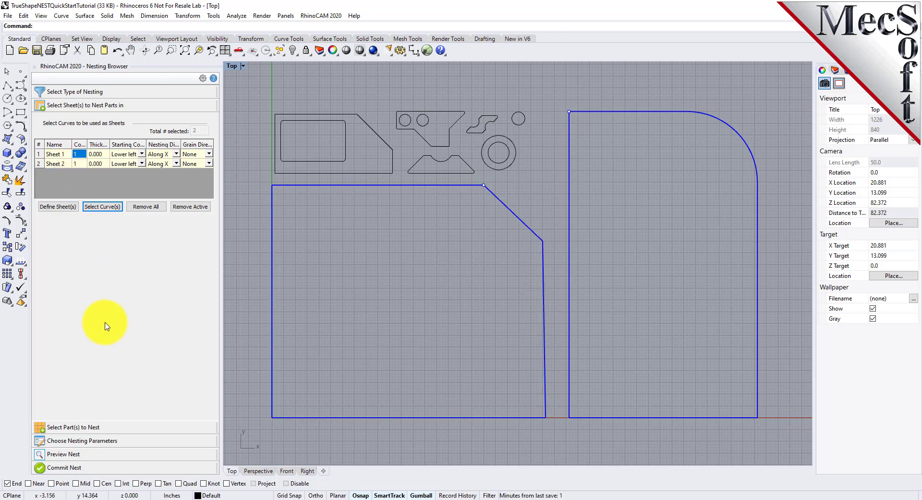
type("2")
left_click(75, 163)
type("2")
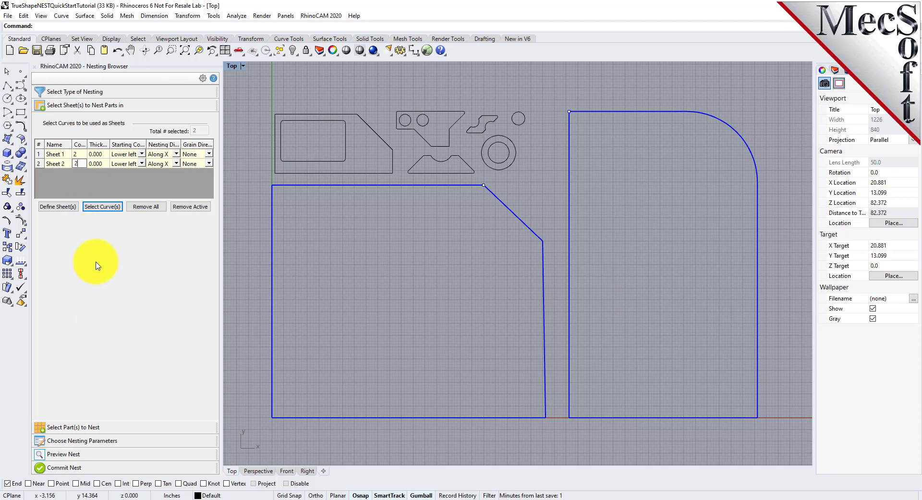
left_click(96, 194)
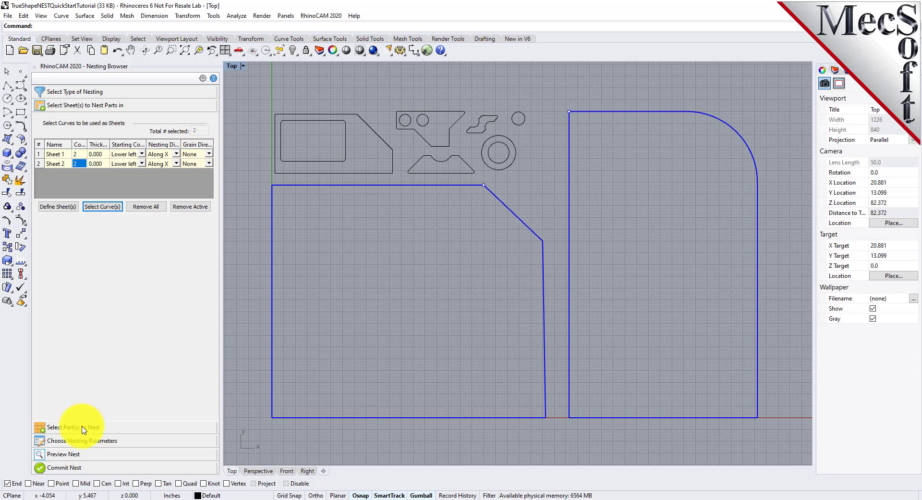
Window-select all the part outlines above the sheets as parts to nest
left_click(106, 431)
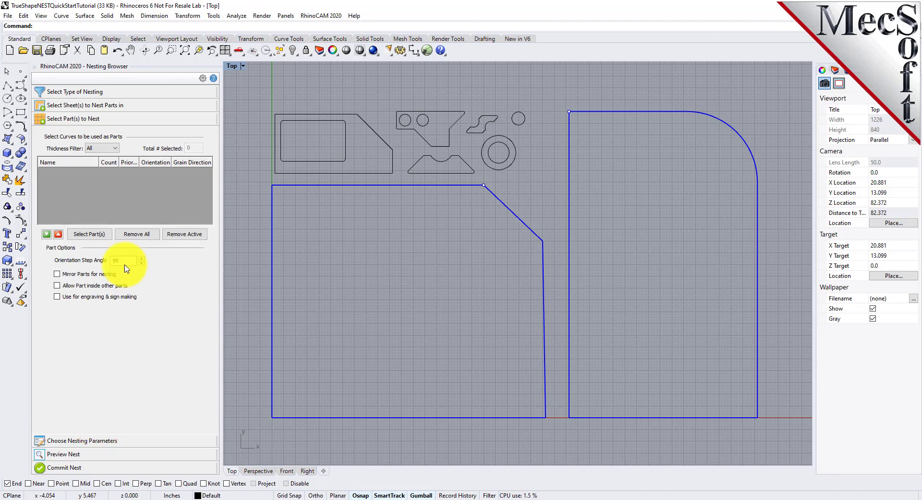
left_click(90, 234)
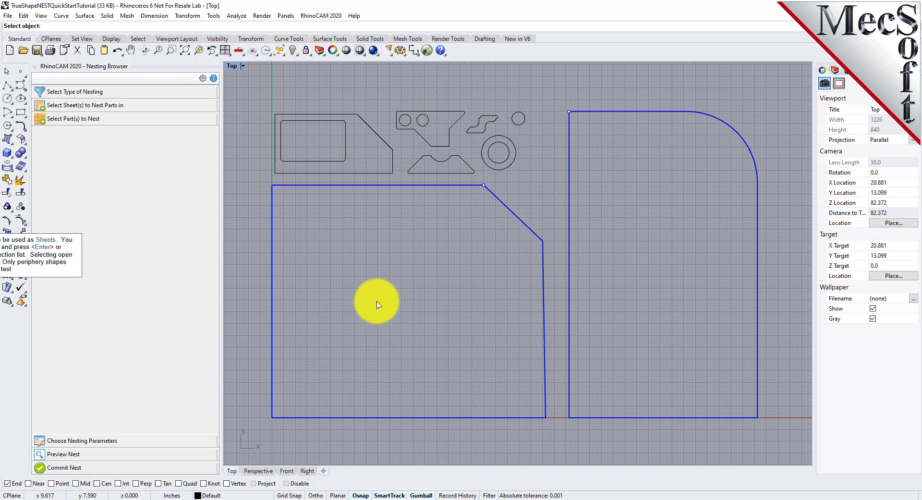
left_click_drag(256, 88, 540, 180)
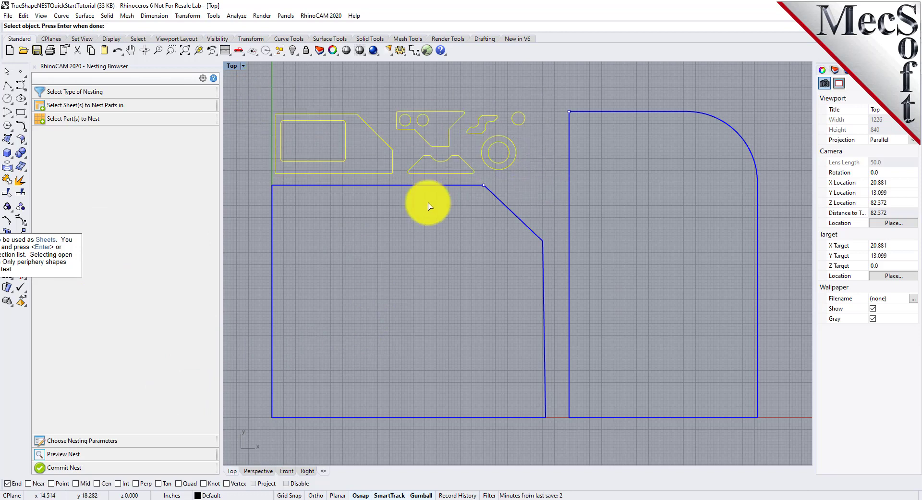
key("Return")
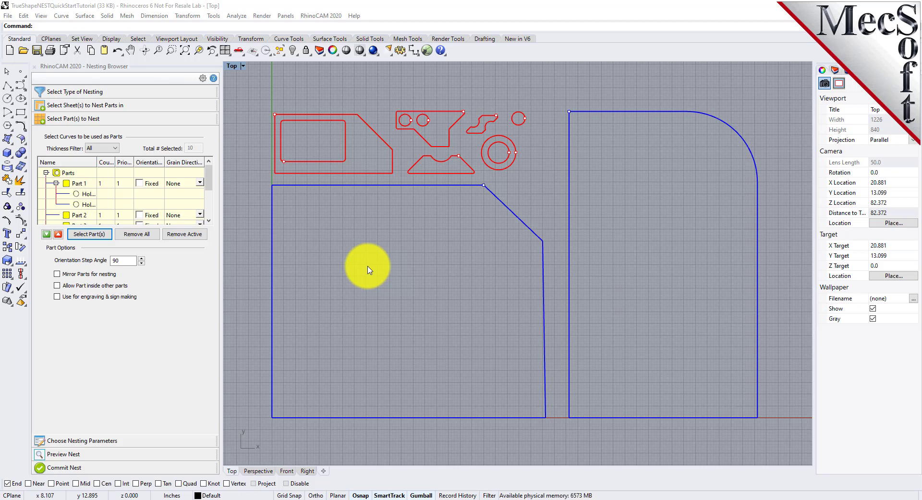
Inspect Part 1 with its two holes and Part 2's trapezoid shape in the viewport
left_click(80, 184)
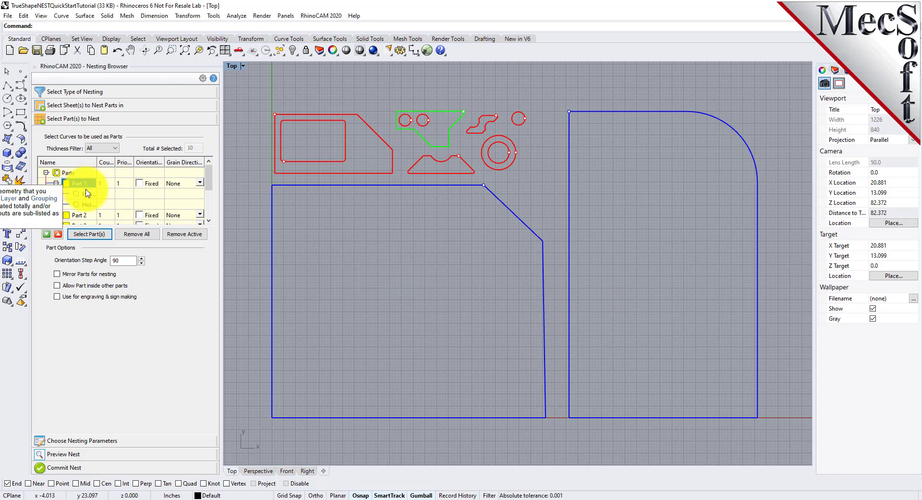
left_click(84, 194)
left_click(88, 205)
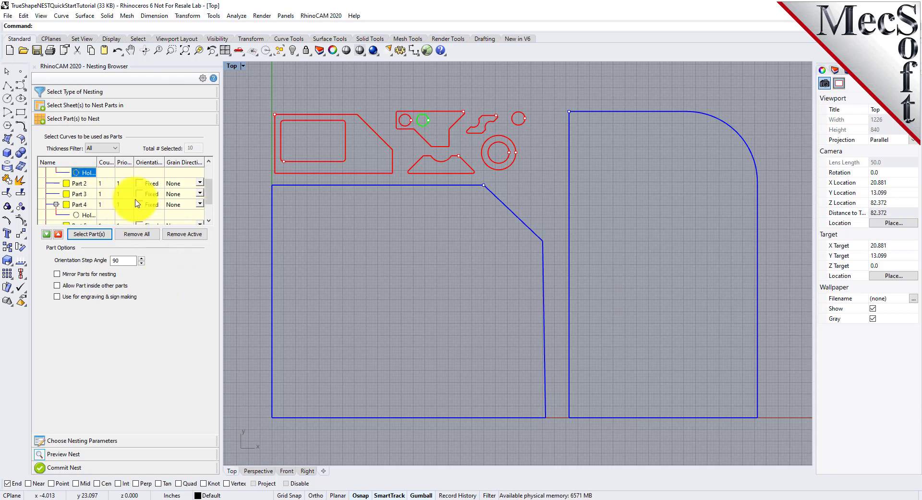
scroll(79, 186, "down", 1)
left_click(79, 183)
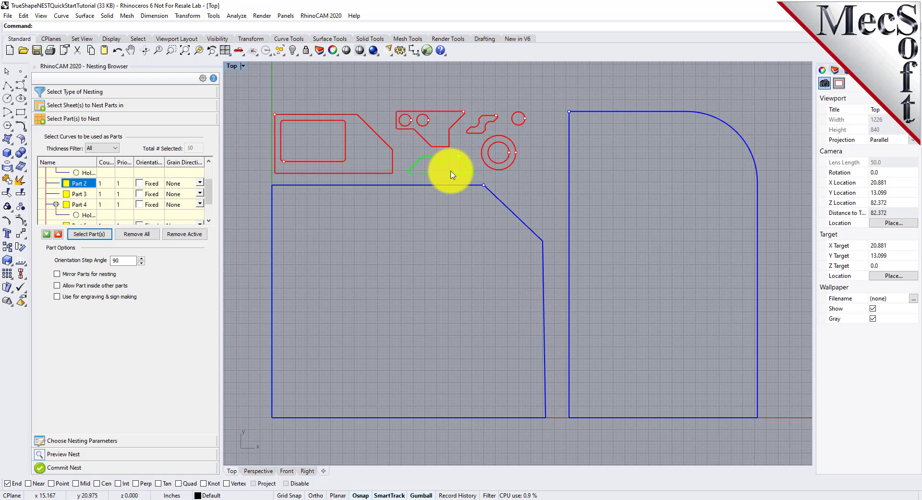
scroll(112, 199, "down", 1)
scroll(111, 199, "up", 2)
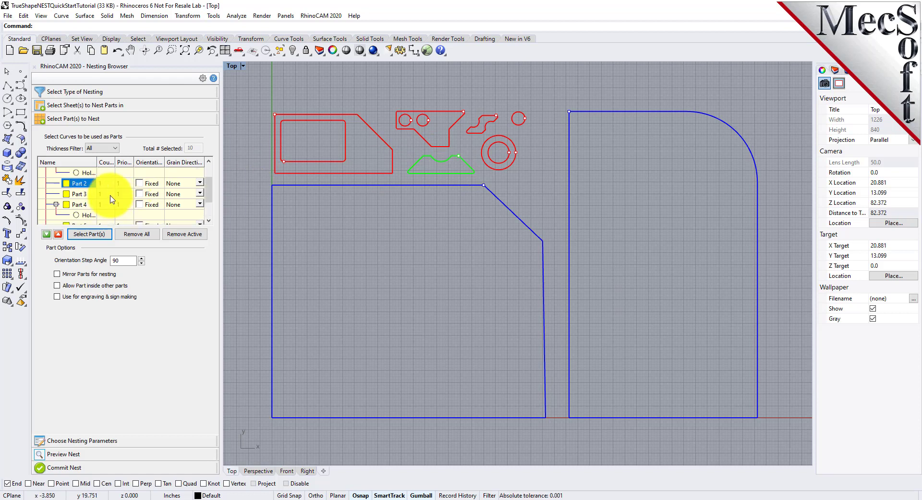
left_click(84, 183)
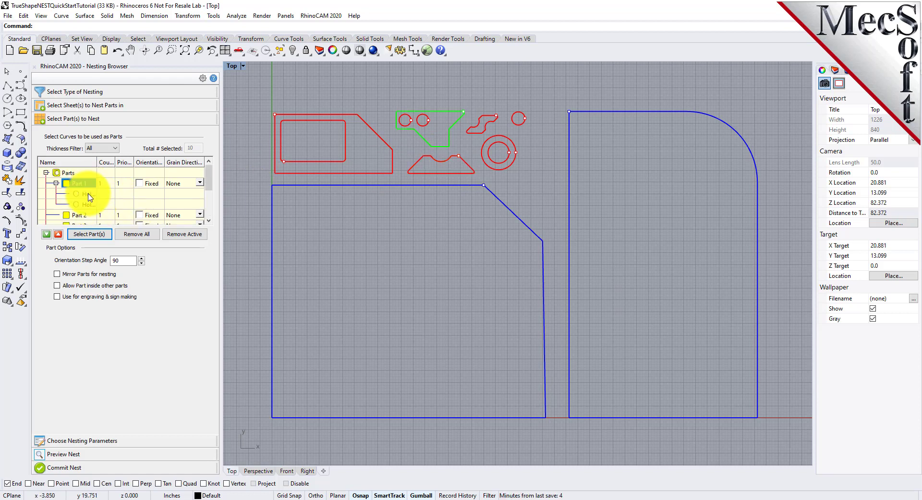
left_click(88, 204)
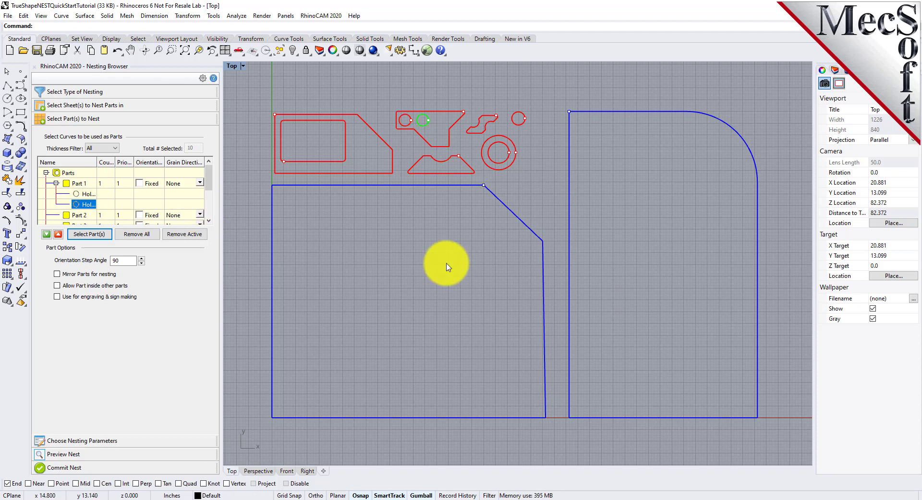
Give Part 6 a count of 50 and apply it to all parts with Make all the same
scroll(77, 205, "down", 3)
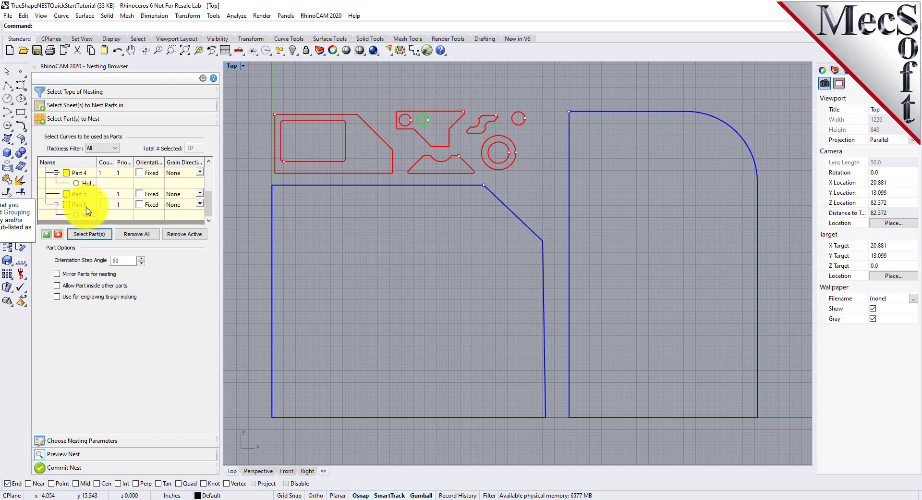
left_click(80, 206)
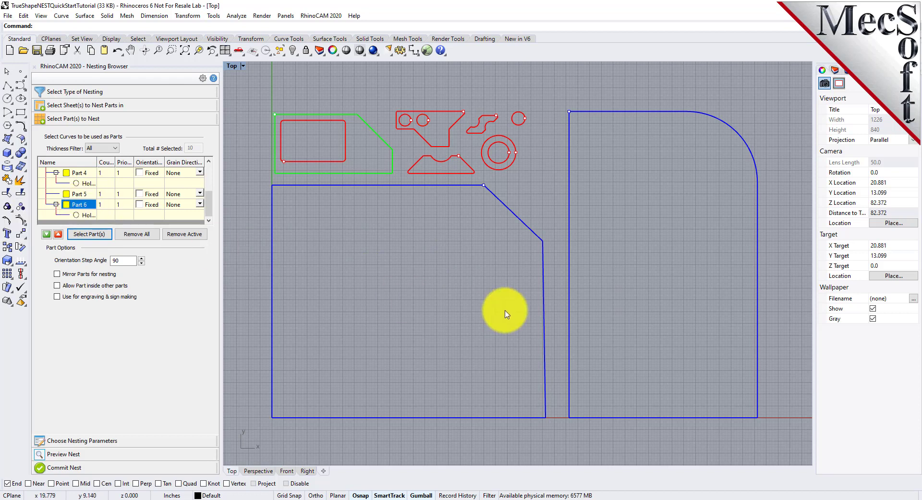
left_click(106, 205)
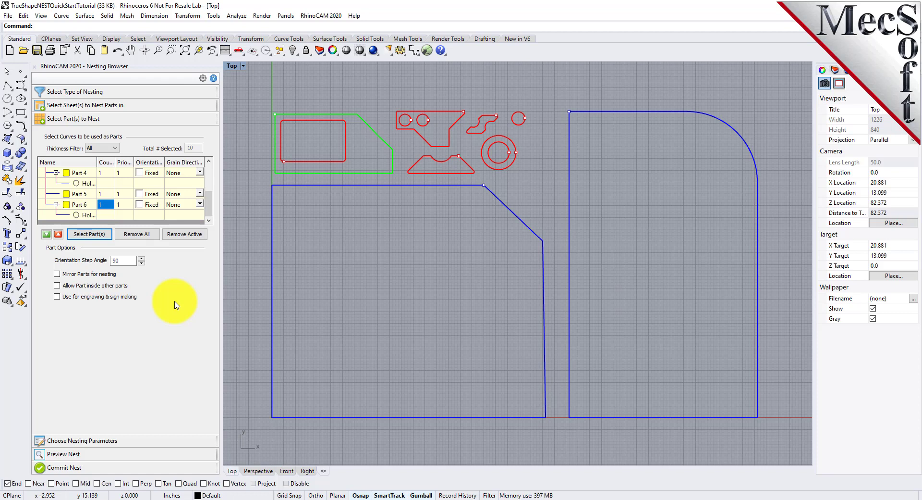
type("50")
key("Return")
right_click(110, 207)
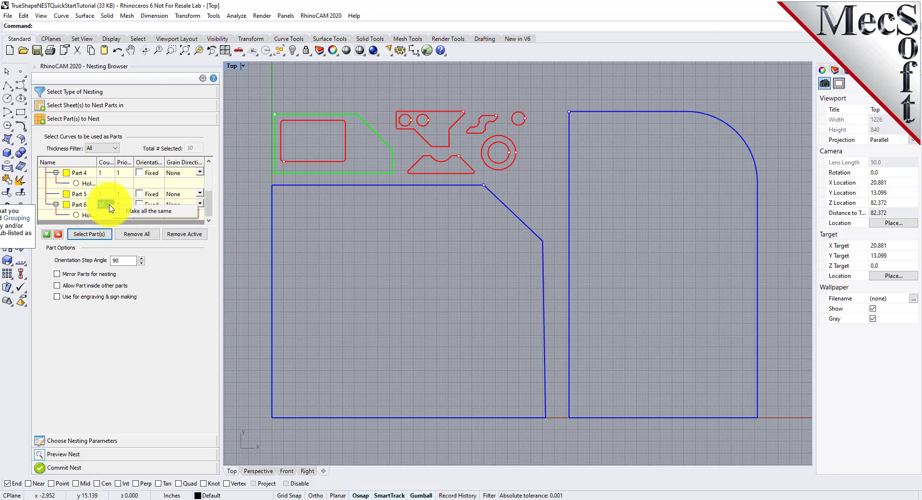
left_click(160, 212)
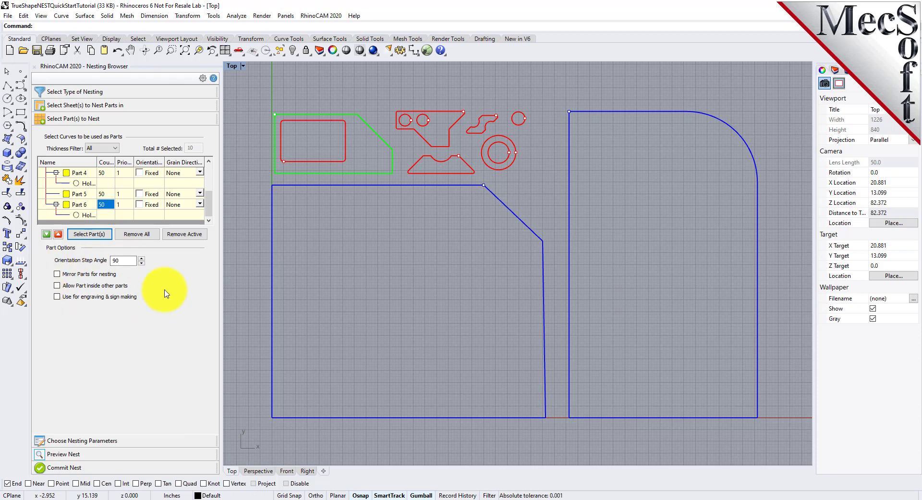
Set orientation step angle to 45, enable Mirror Parts and parts inside parts, and fix Part 6
double_click(116, 260)
type("45")
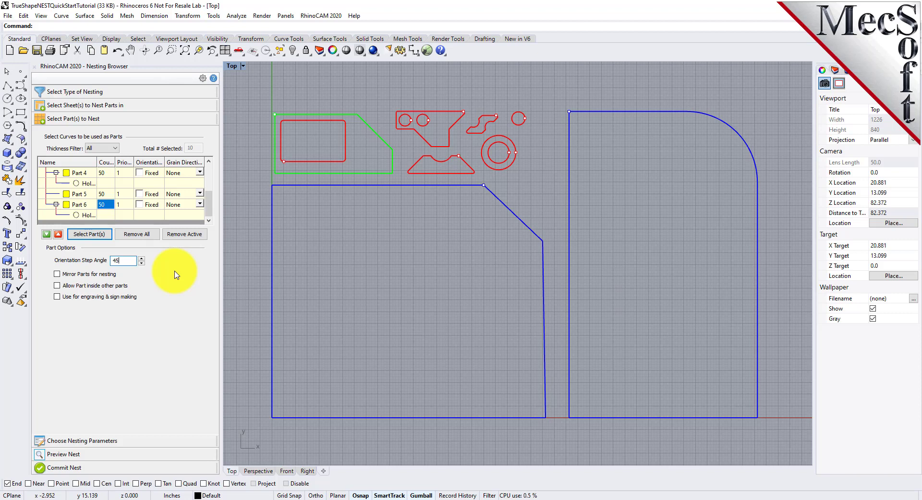
left_click(57, 273)
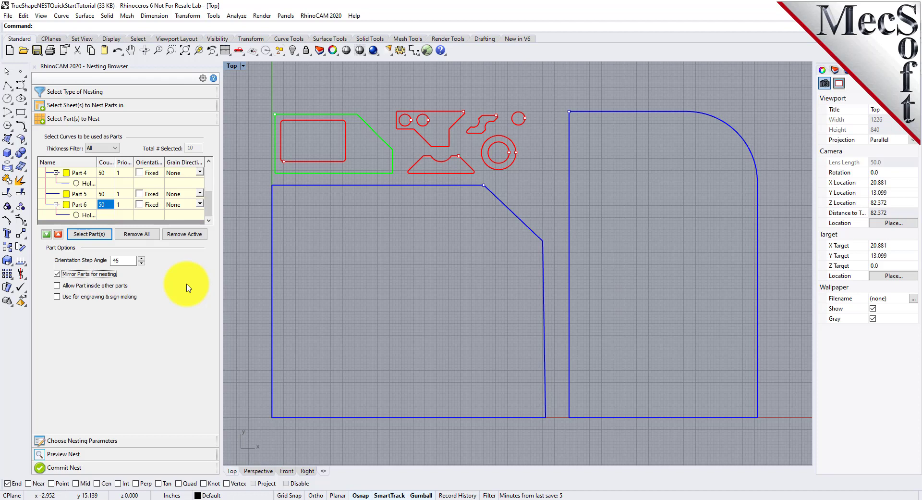
left_click(57, 285)
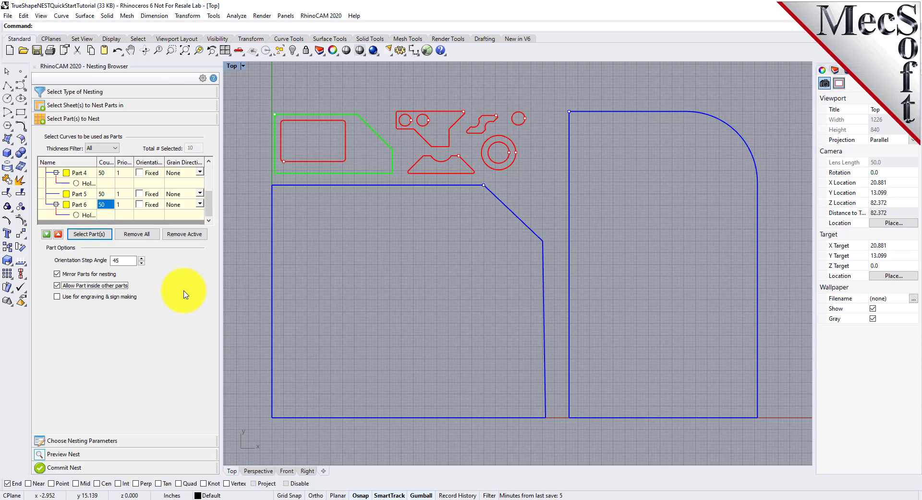
mouse_move(207, 169)
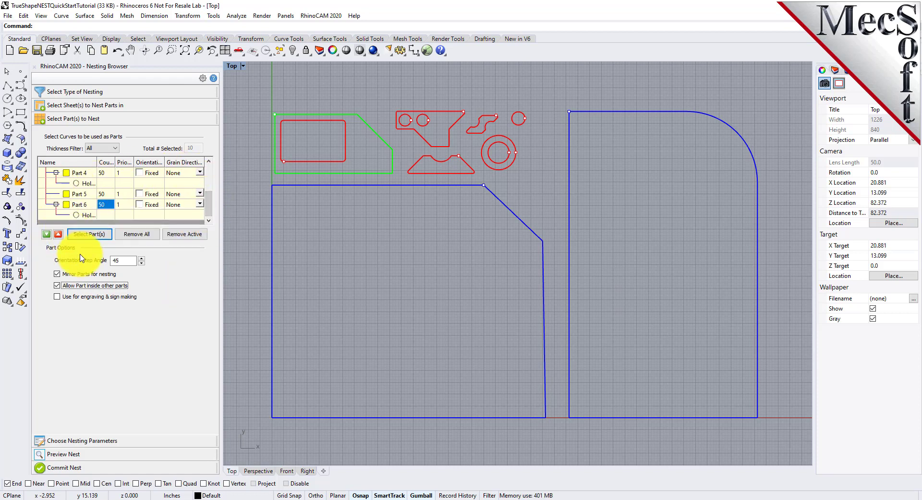
left_click(143, 205)
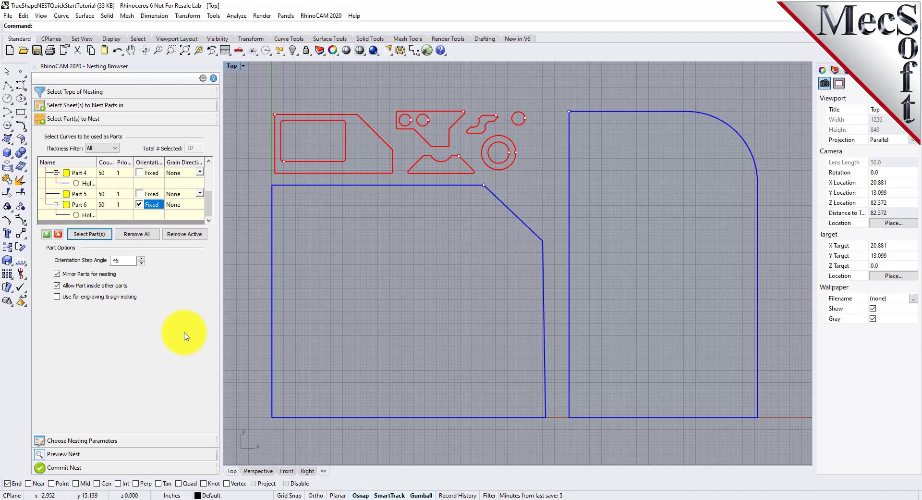
In Nesting Parameters, set Distance Part to Part 0.15 and Distance Part to Sheet 0.25
left_click(101, 440)
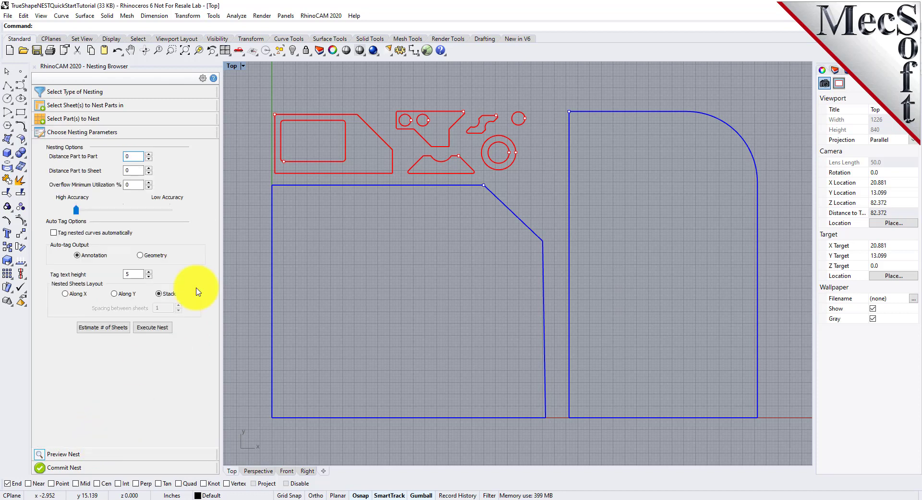
mouse_move(196, 291)
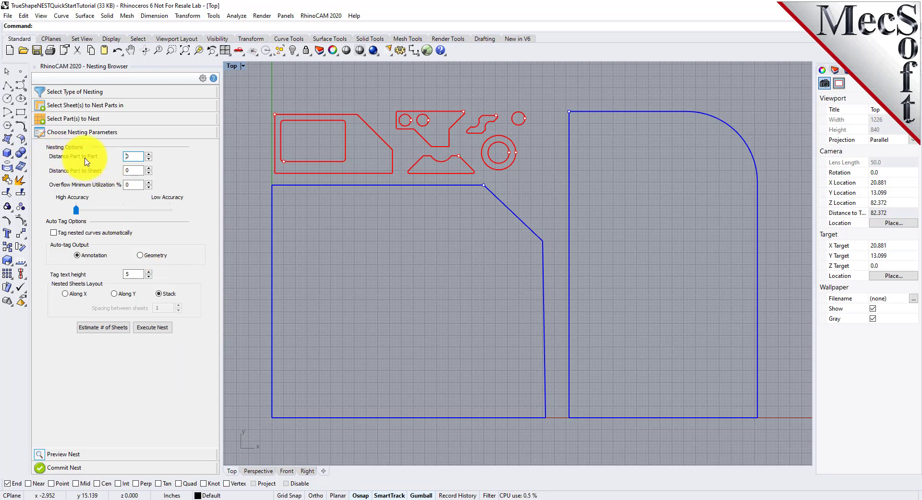
double_click(129, 157)
type("0.15")
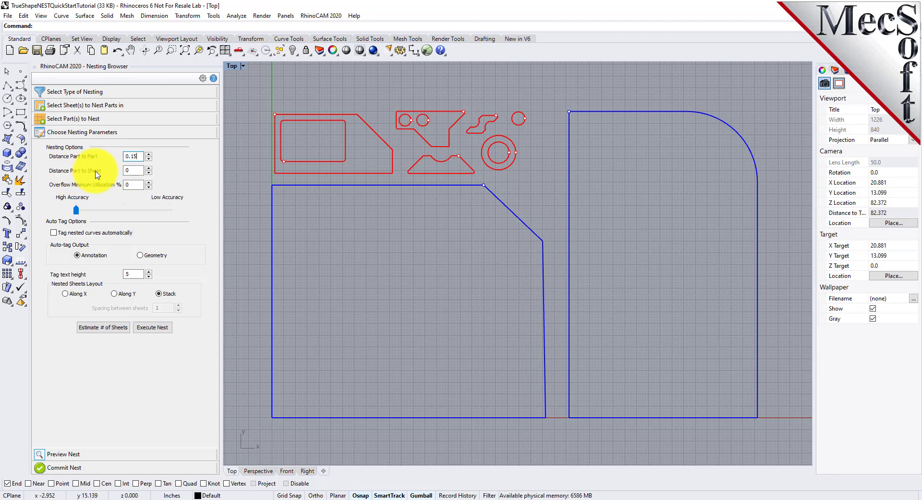
double_click(135, 170)
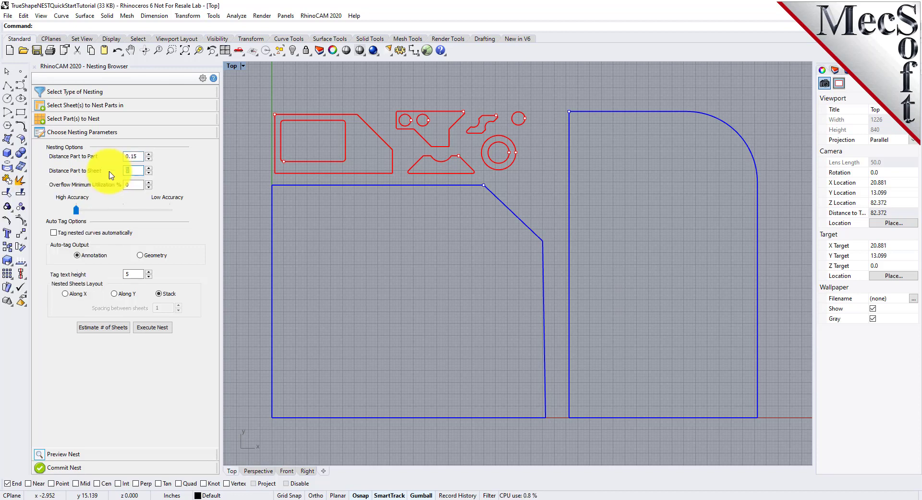
type("0.25")
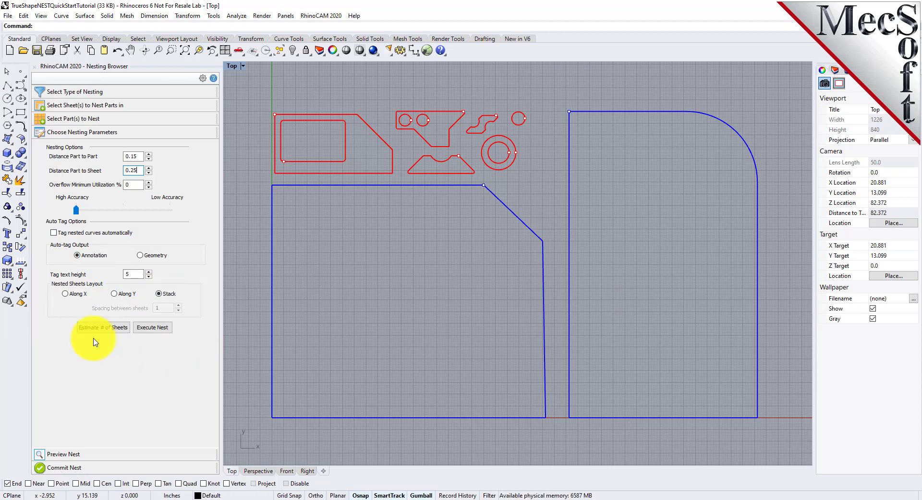
Estimate sheets needed and update counts to 10 for Sheet 1 and 9 for Sheet 2
left_click(117, 329)
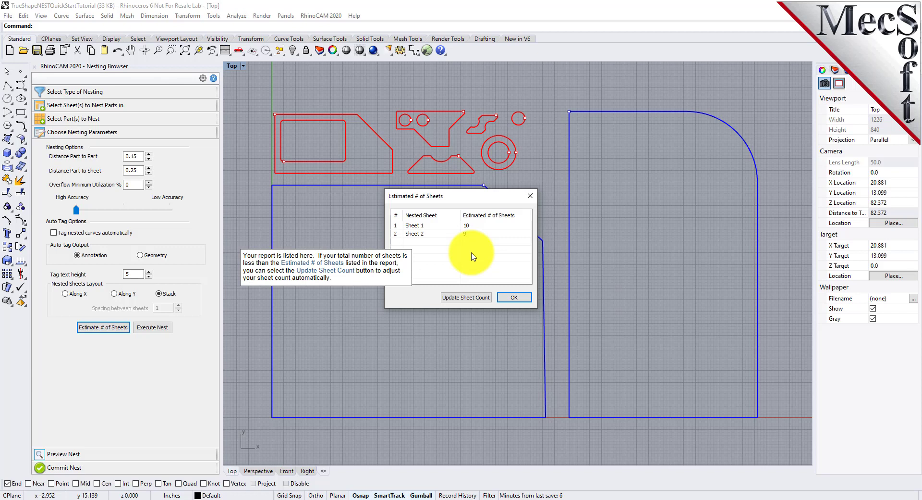
left_click(468, 297)
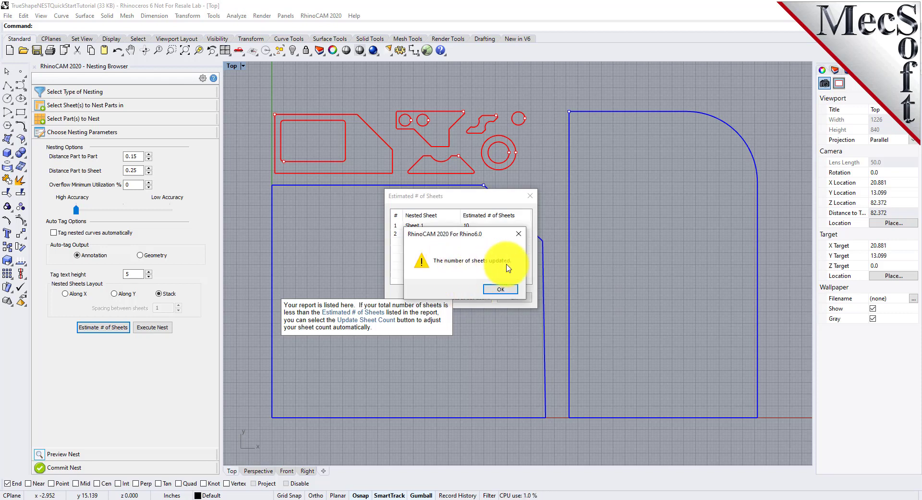
left_click(502, 289)
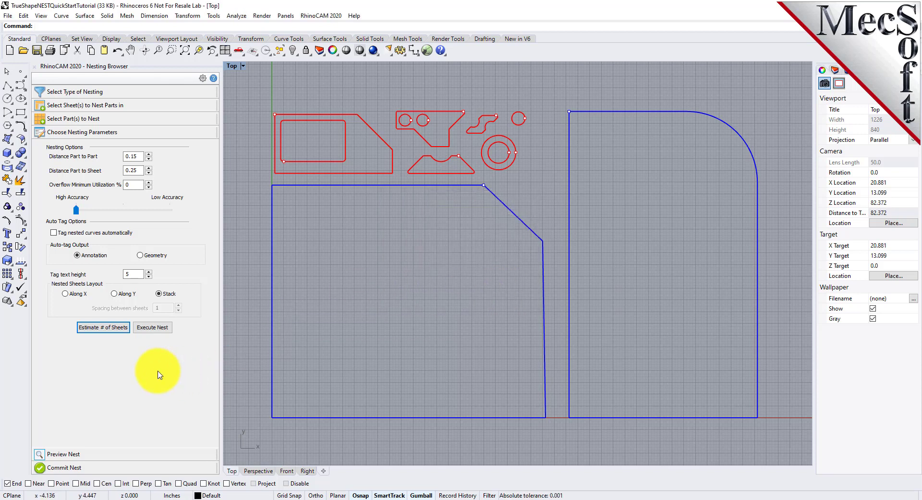
Execute the nest, preview nested Sheets 1-2 to 1-4, and review the Nesting Report
left_click(156, 330)
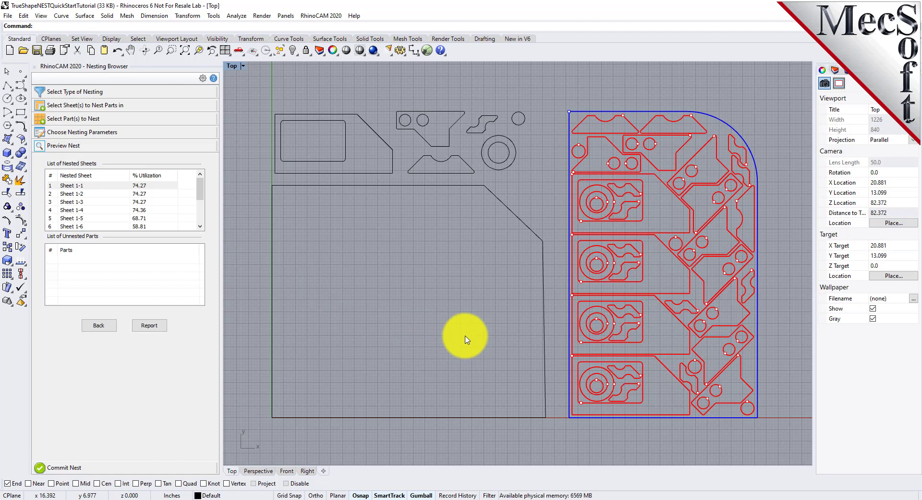
left_click(79, 193)
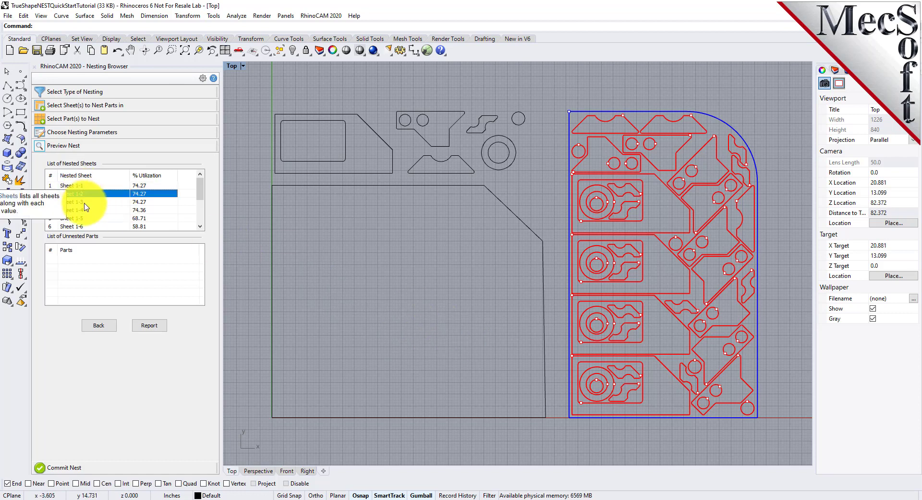
left_click(84, 201)
left_click(86, 210)
left_click(150, 328)
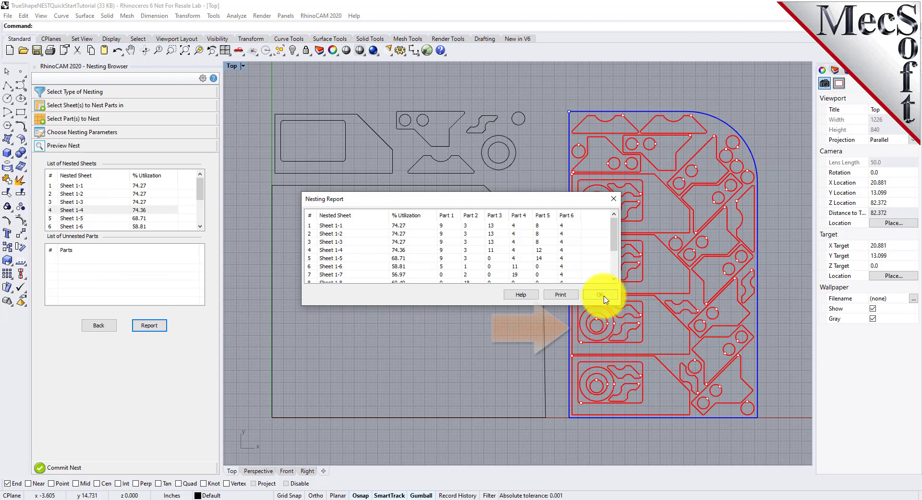
left_click(600, 294)
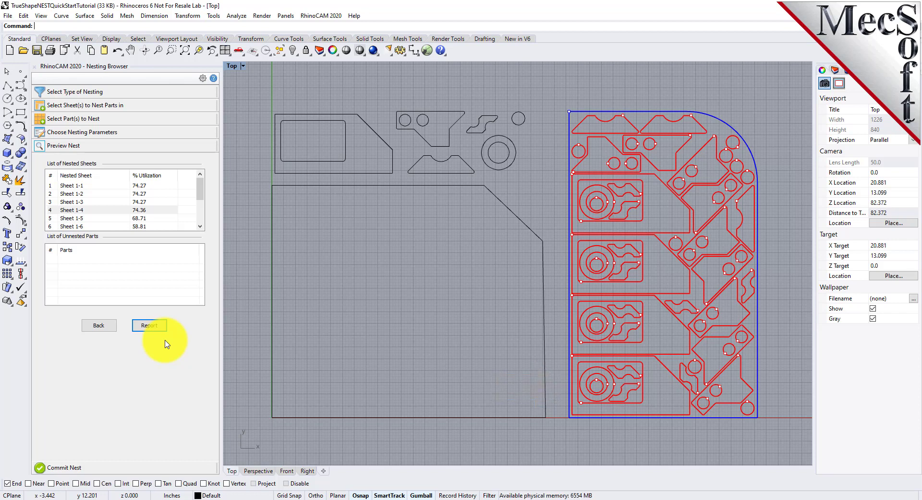
Set Sheet 1's grain direction to Along X and accept applying it to all sheets
left_click(109, 106)
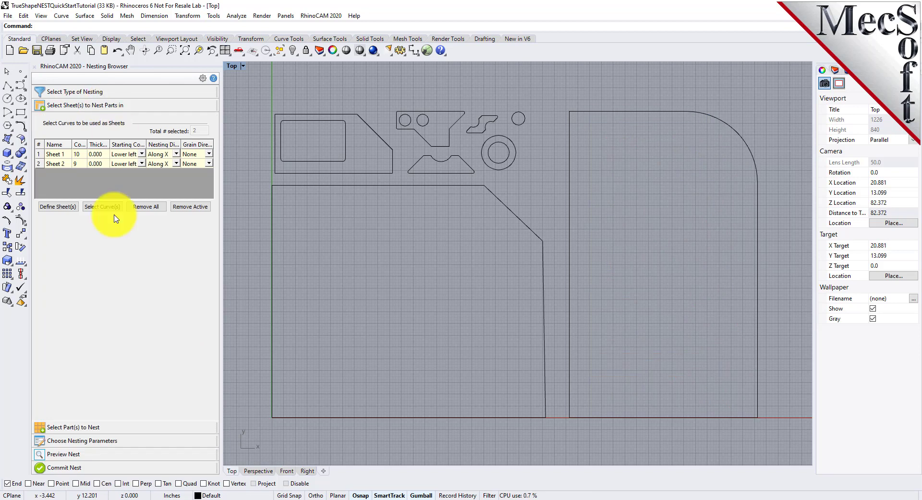
left_click(207, 155)
left_click(209, 154)
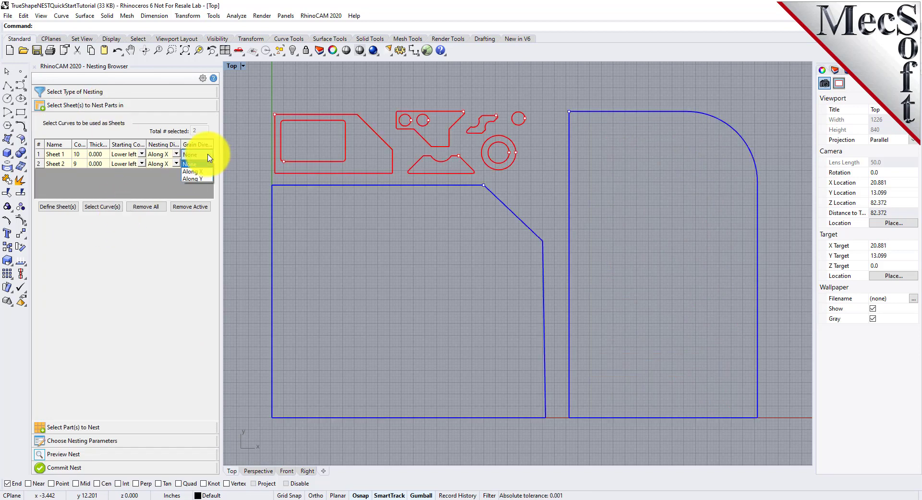
left_click(206, 171)
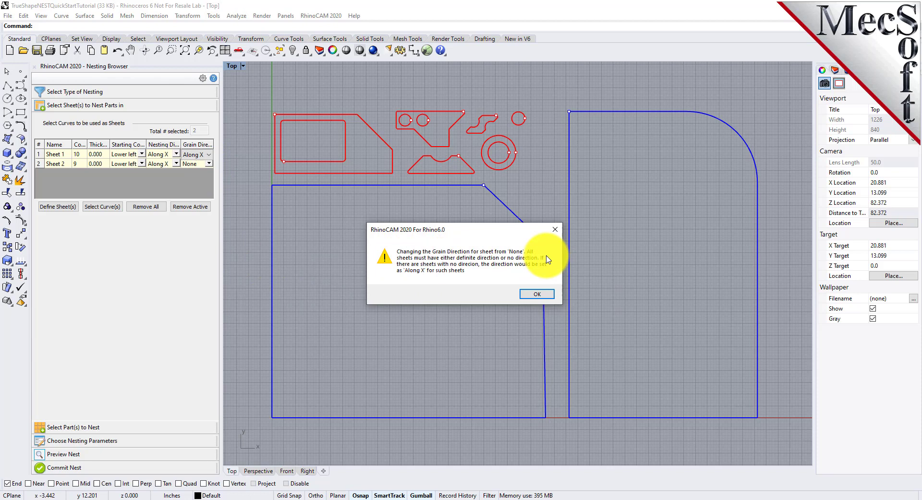
left_click(538, 294)
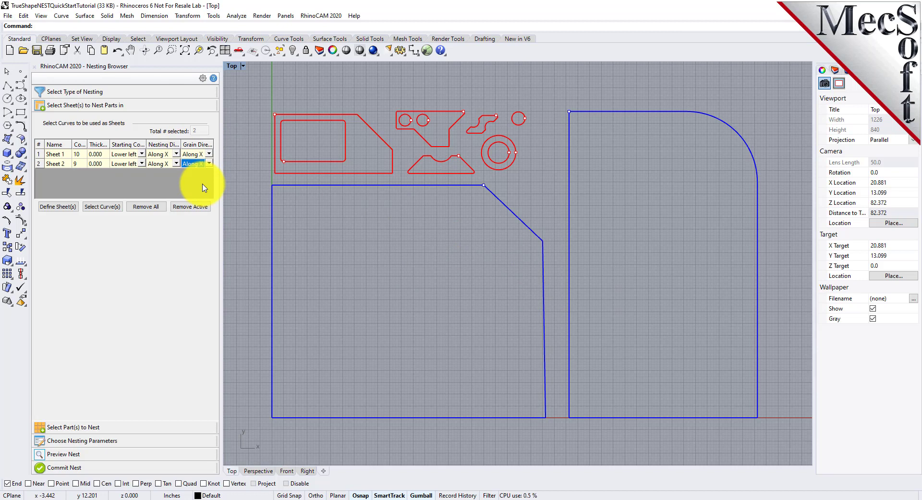
Set Part 6's grain direction to Along Y and uncheck Fixed so it can rotate
left_click(96, 431)
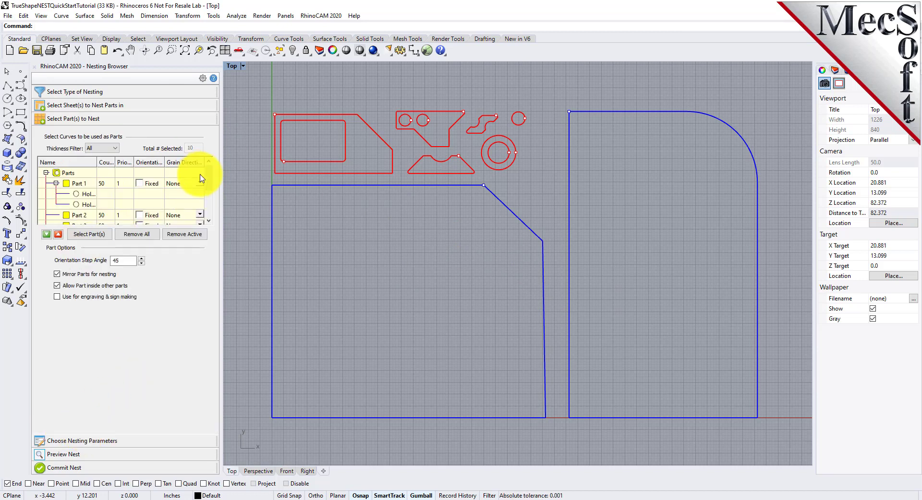
left_click_drag(211, 178, 216, 206)
left_click(200, 205)
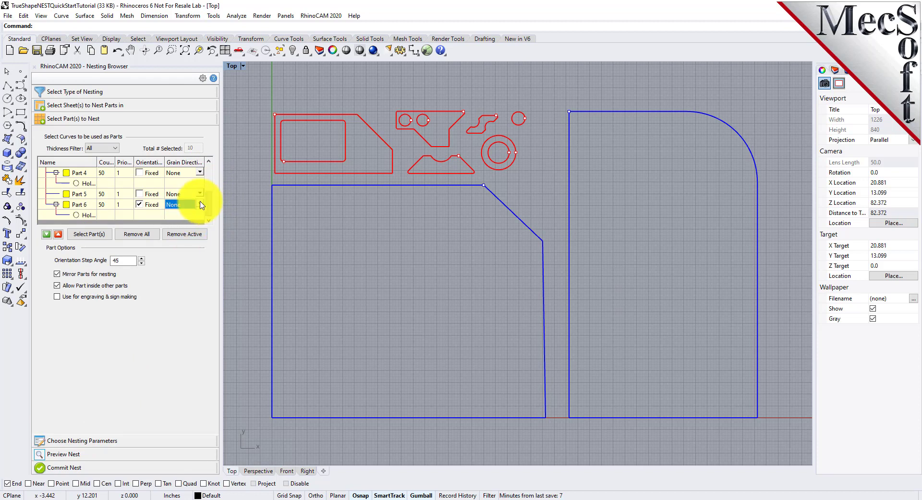
left_click(200, 206)
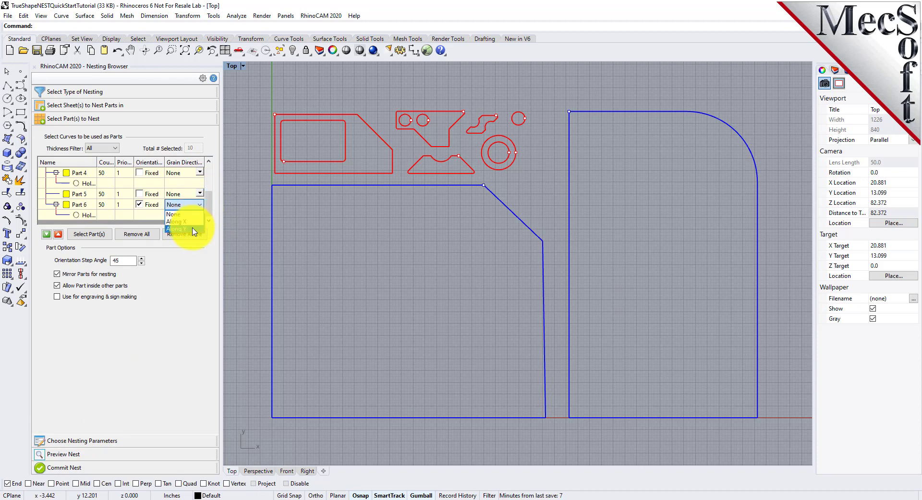
left_click(193, 230)
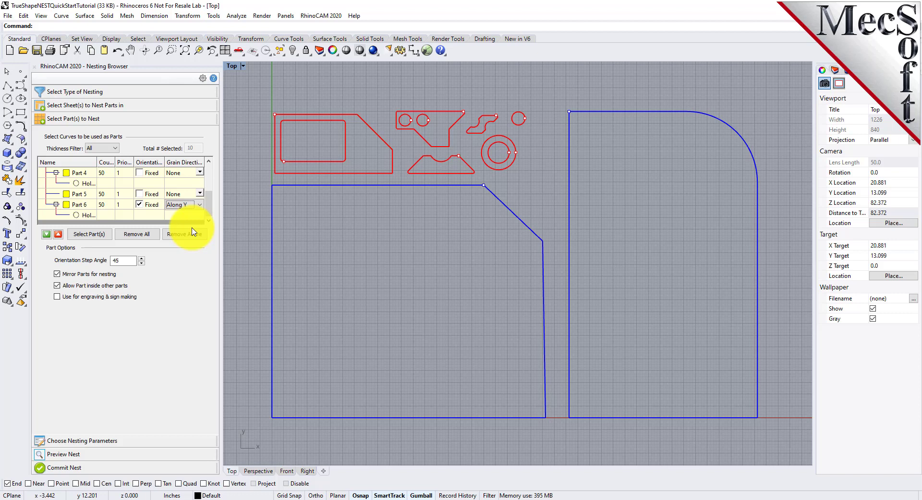
left_click(139, 204)
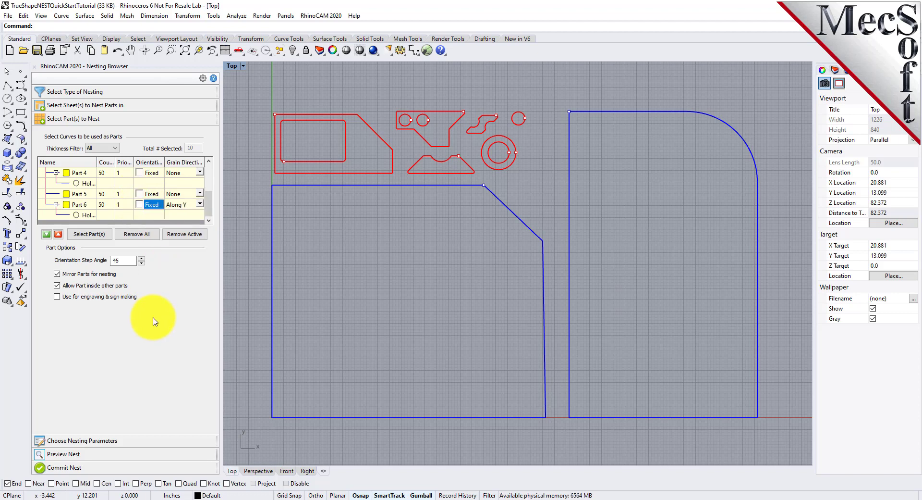
left_click(77, 440)
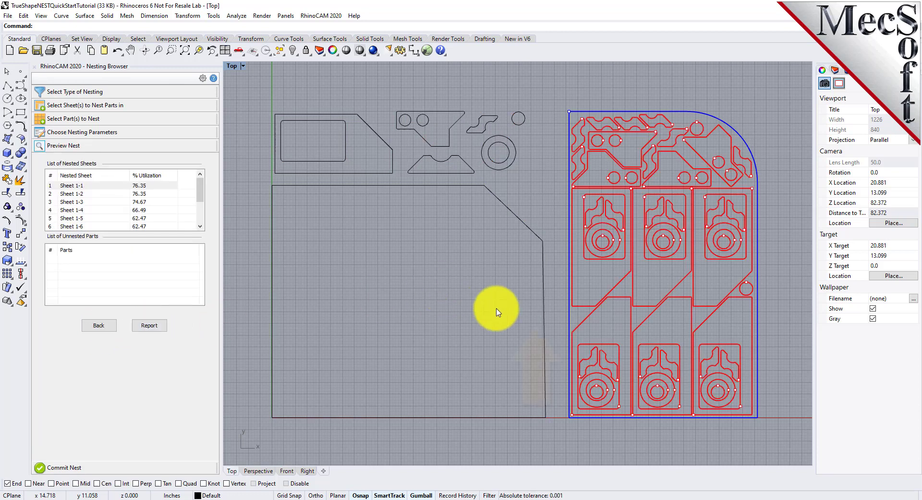
Preview nested Sheets 1-2 through 1-5, then return to Sheet 1-1's layout
left_click(70, 195)
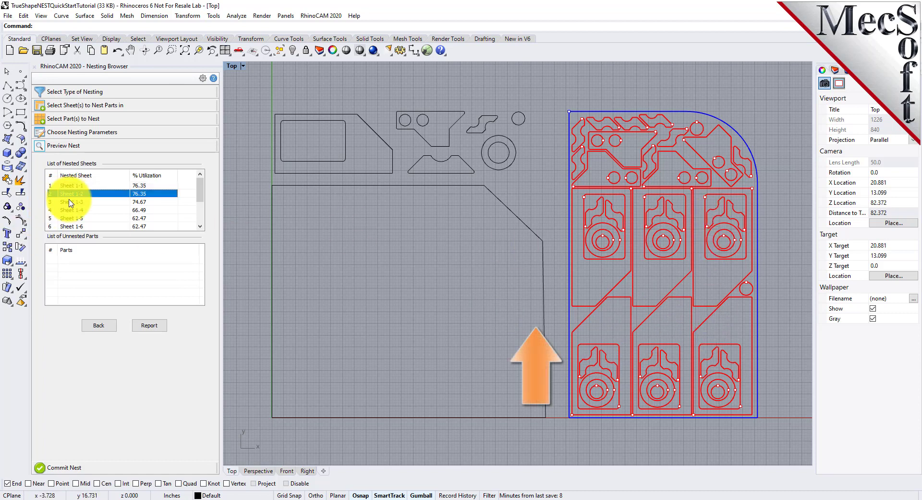
left_click(70, 202)
left_click(74, 210)
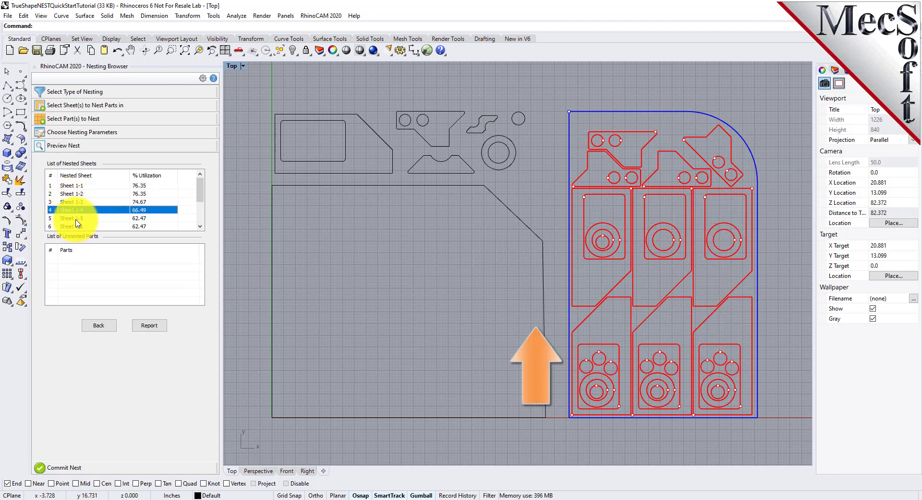
left_click(75, 220)
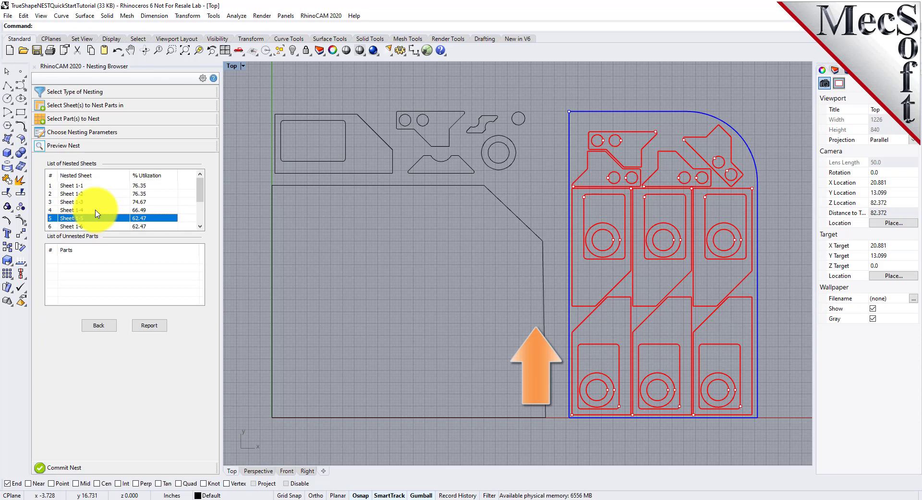
left_click(79, 186)
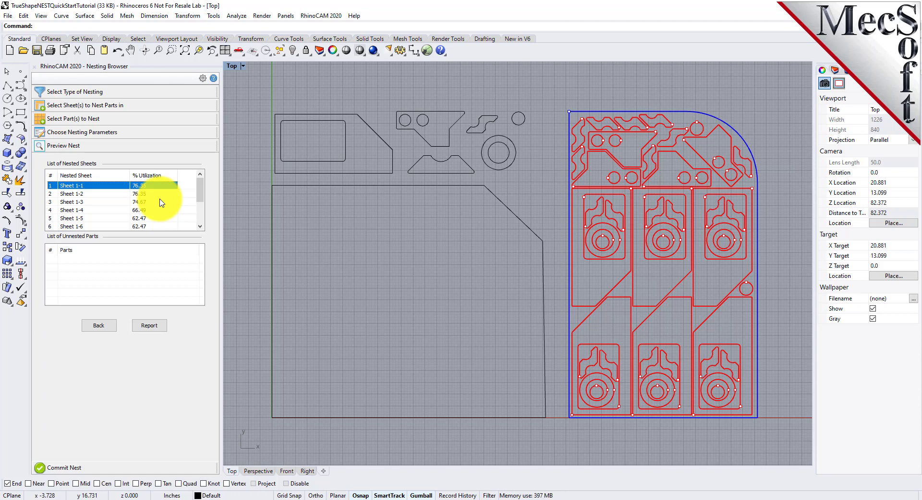
Commit the nest and review the new sheet layers, Sheet 1-2 through Sheet 1-9
left_click(61, 466)
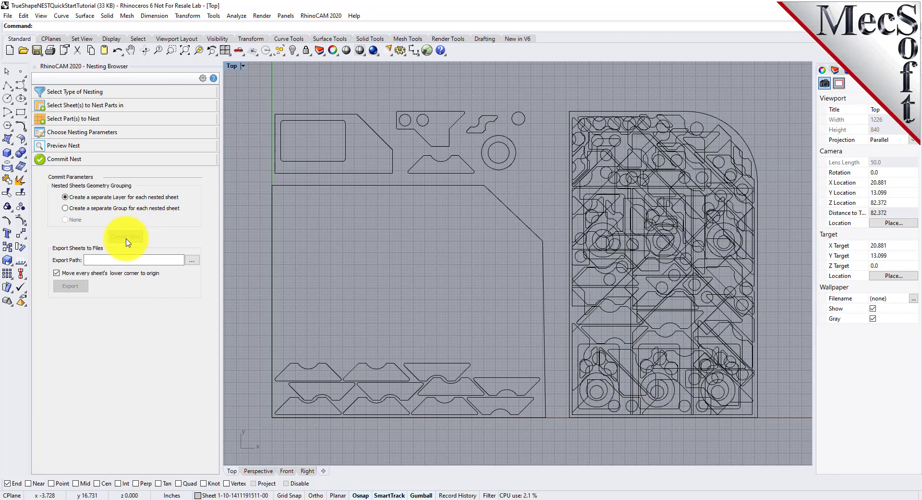
left_click(835, 71)
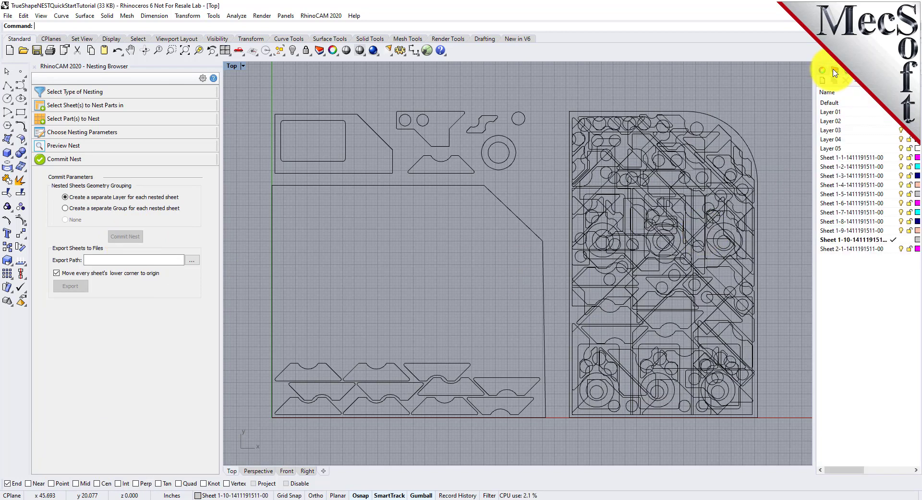
left_click(852, 166)
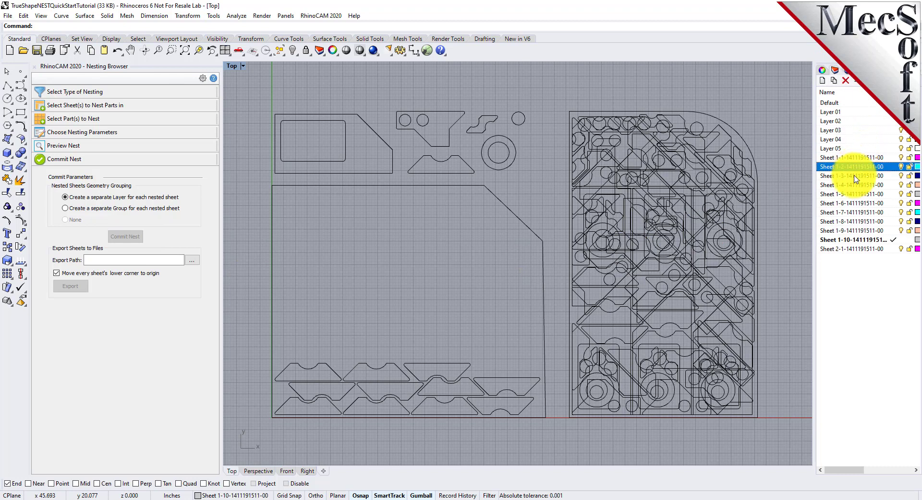
left_click(854, 175)
left_click(851, 184)
left_click(849, 194)
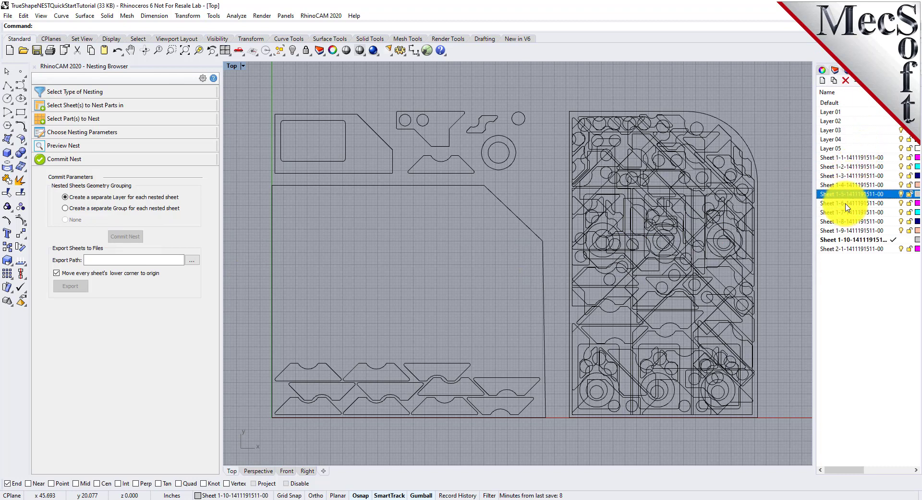
left_click(847, 204)
left_click(846, 213)
left_click(845, 222)
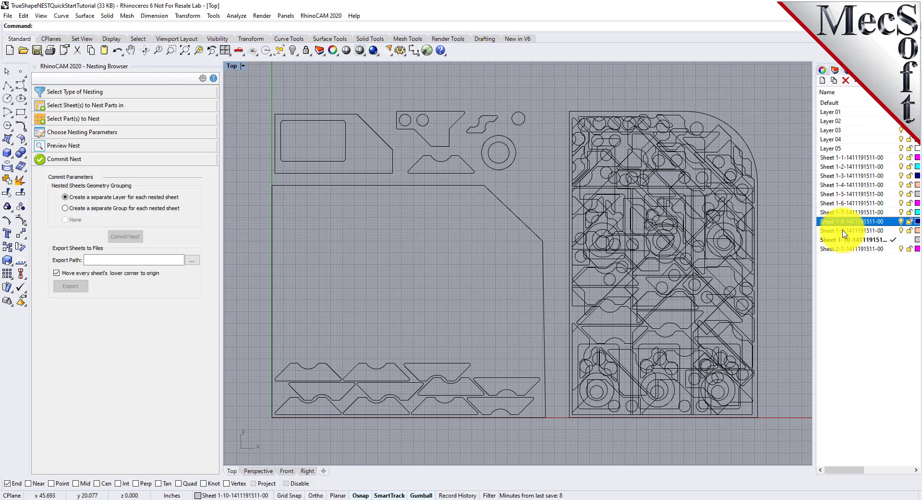
left_click(844, 231)
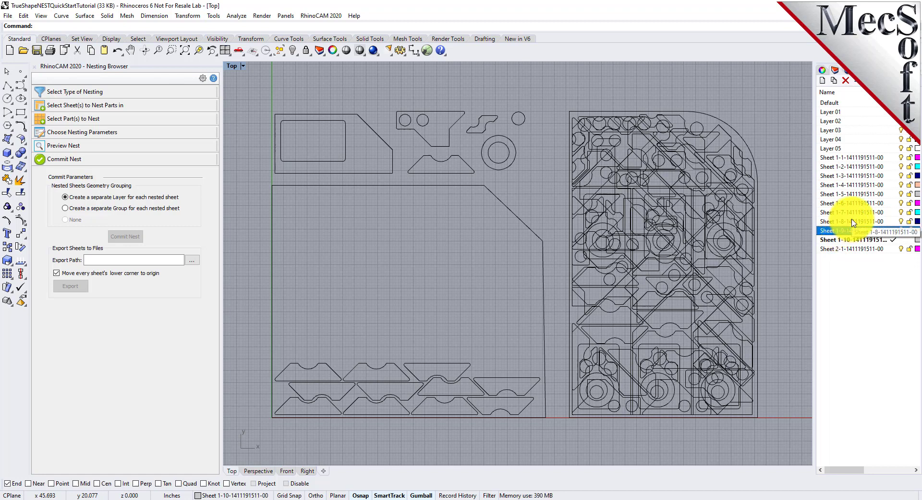